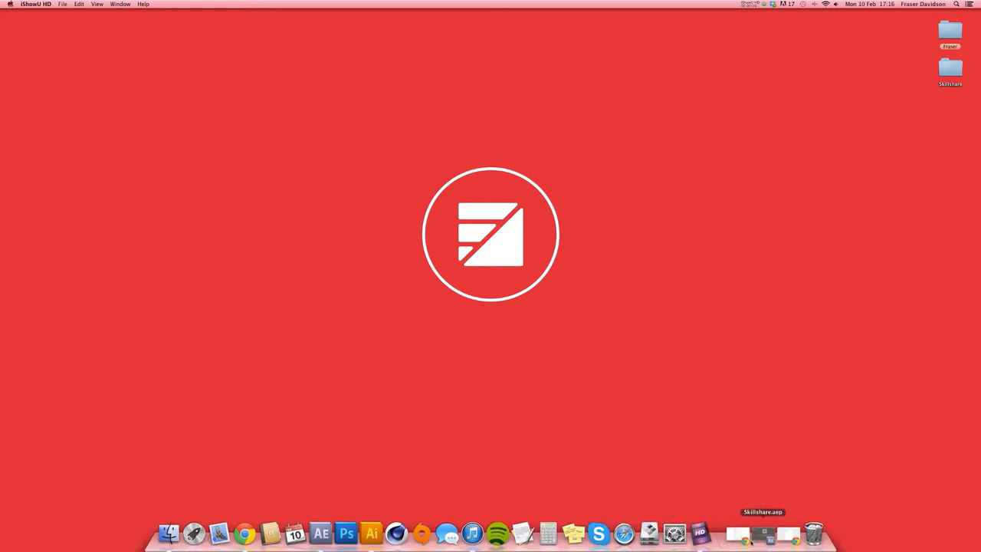
Switch to the Skillshare.aep project in After Effects and preview the character's walk animation
left_click(763, 536)
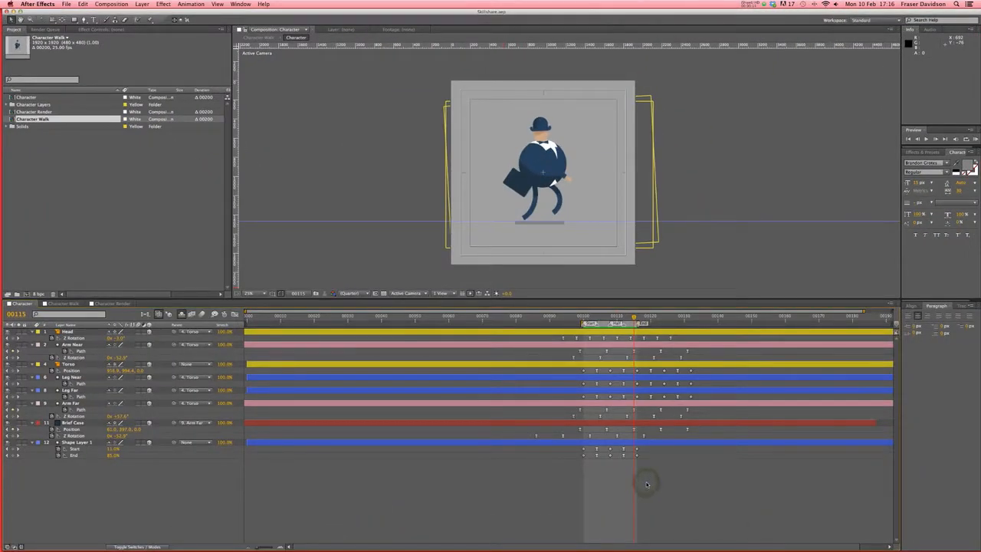
key("space")
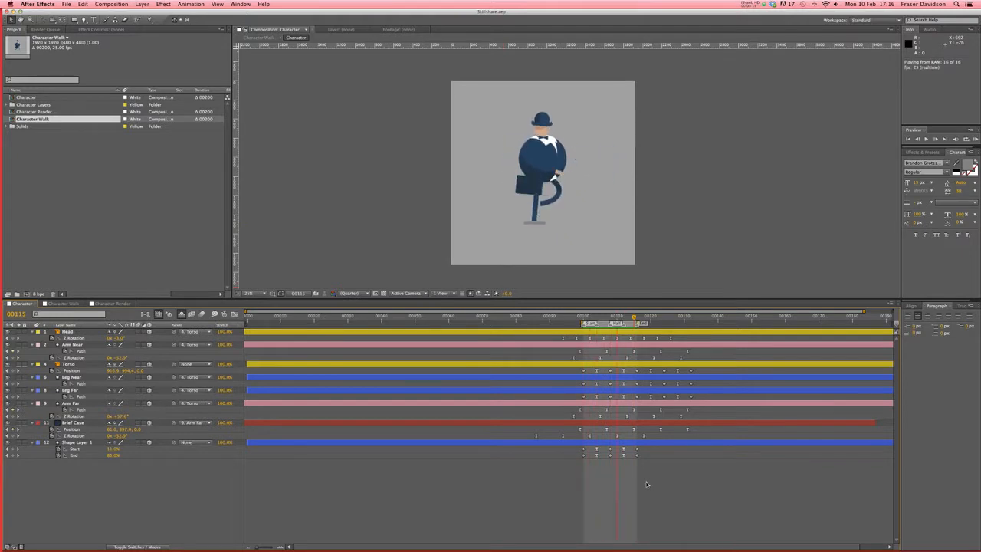
key("space")
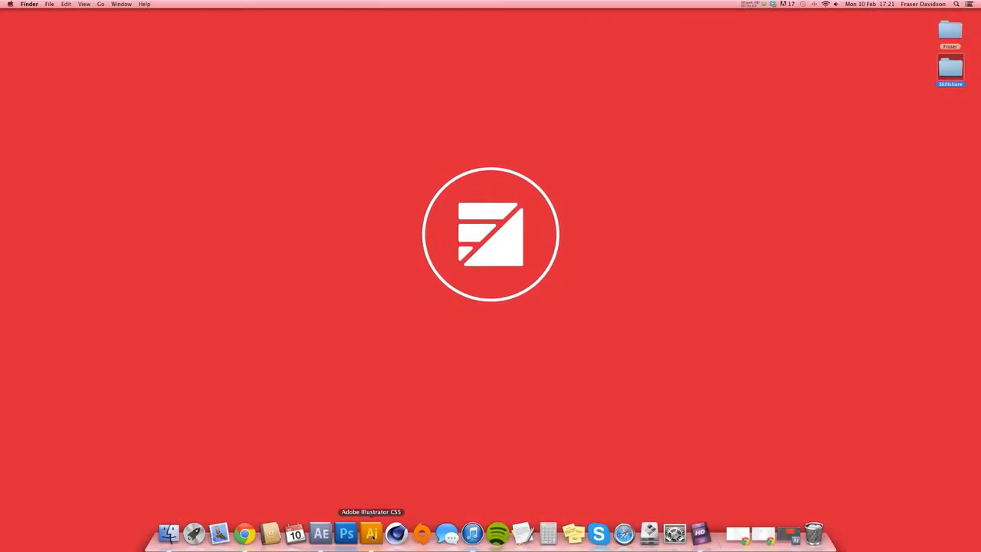
Switch to Illustrator and create a new landscape A4 document in RGB colour mode
left_click(371, 533)
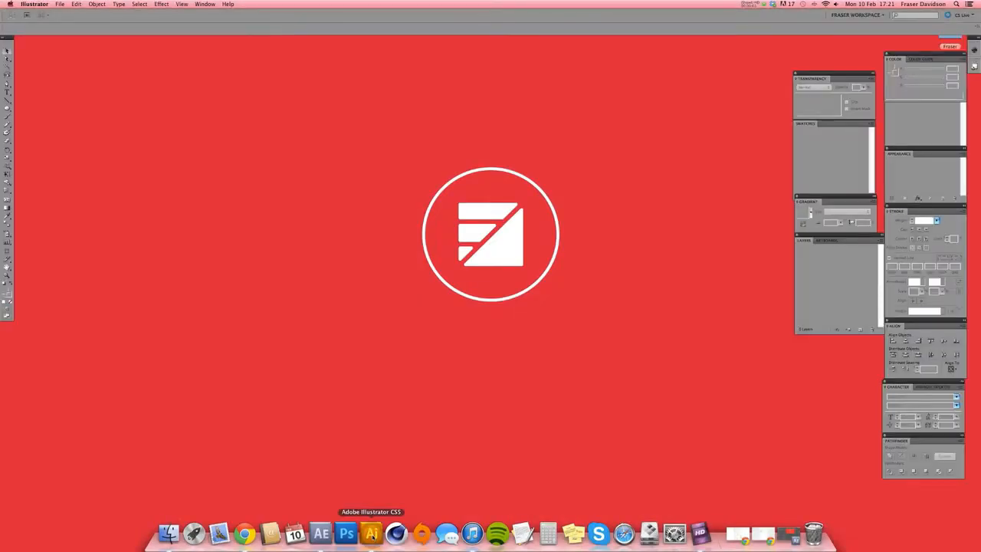
key("super+n")
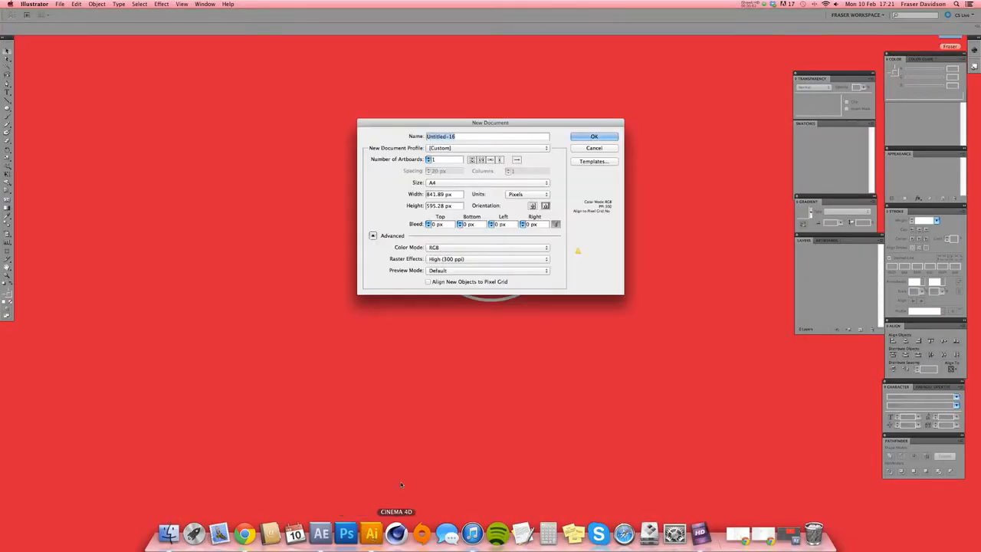
left_click(594, 137)
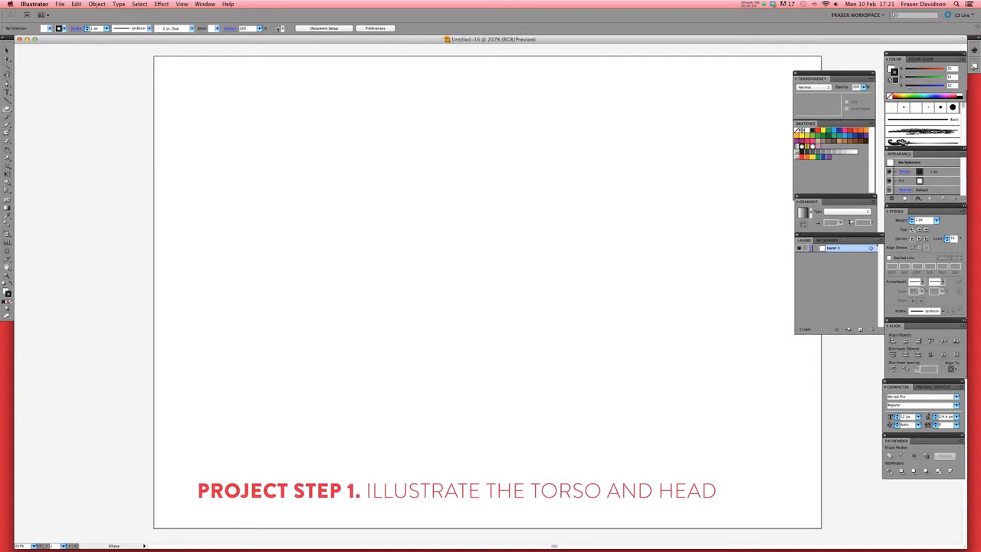
Draw a circle about 218 px in diameter and position it near the middle of the artboard
left_click_drag(361, 181, 535, 354)
key("v")
left_click(429, 165)
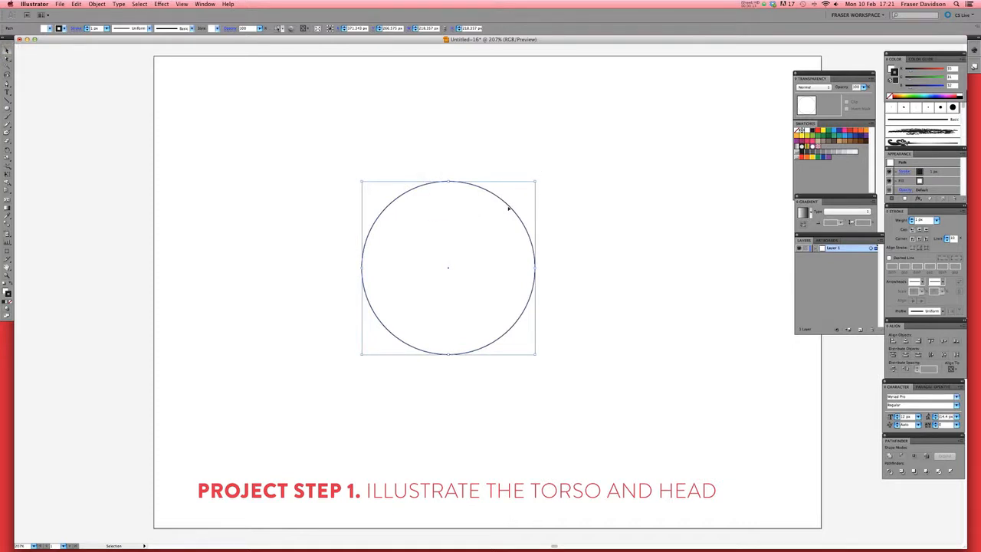
mouse_move(509, 207)
left_mouse_down()
mouse_move(522, 226)
mouse_move(513, 224)
left_mouse_up()
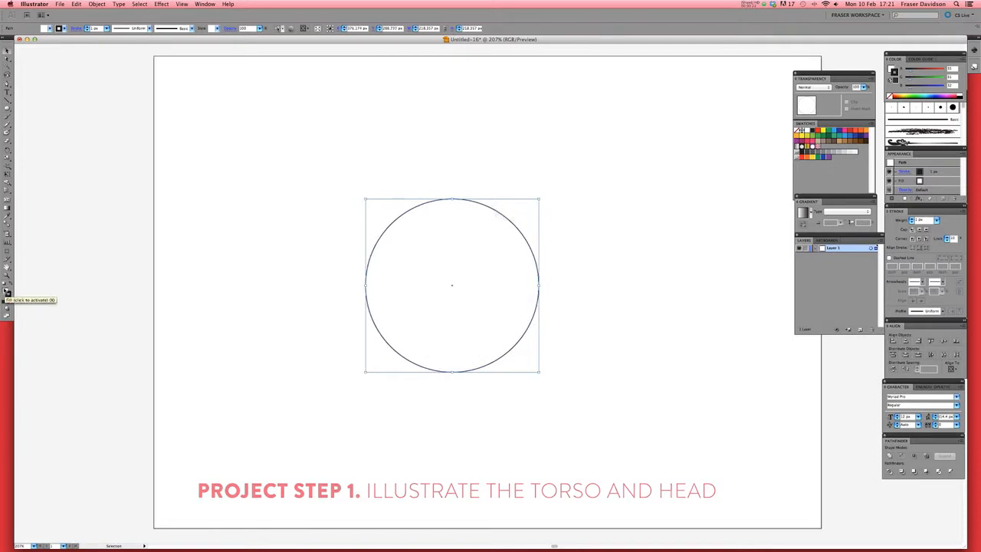
Fill the circle with light blue 4FB7E0 and remove its stroke
double_click(9, 292)
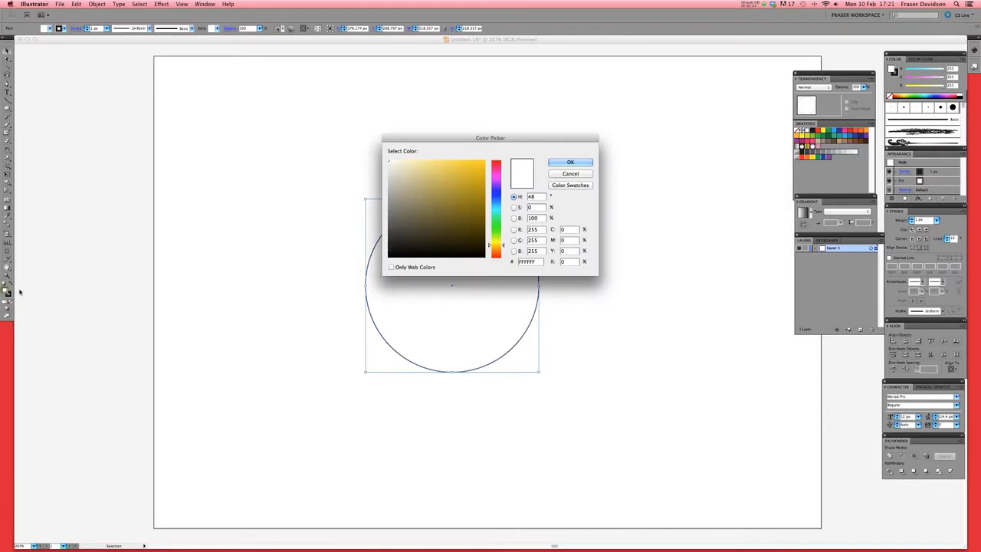
left_click(497, 203)
left_click(459, 175)
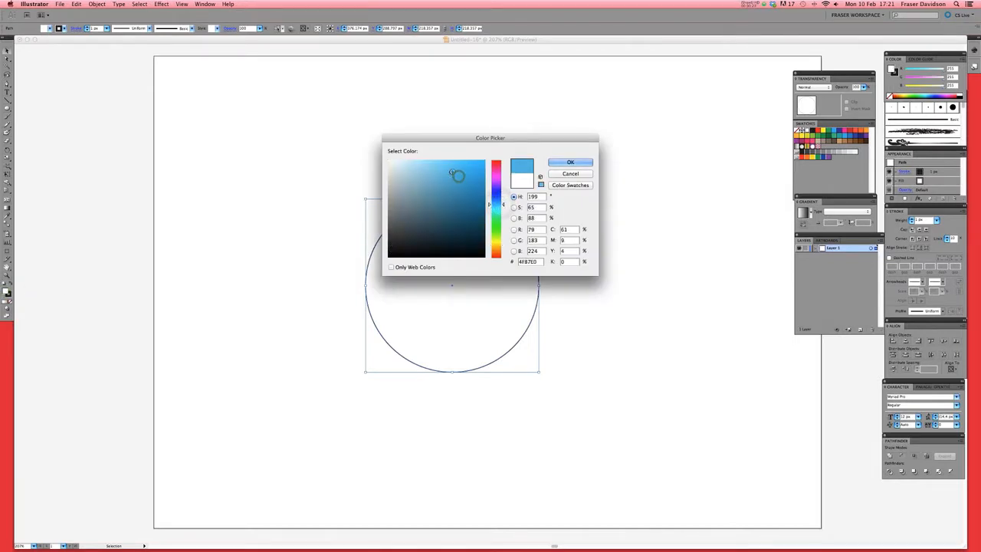
left_click(570, 163)
left_click(10, 295)
left_click(10, 301)
left_click(364, 154)
left_click_drag(332, 163, 448, 288)
left_click_drag(592, 283, 559, 261)
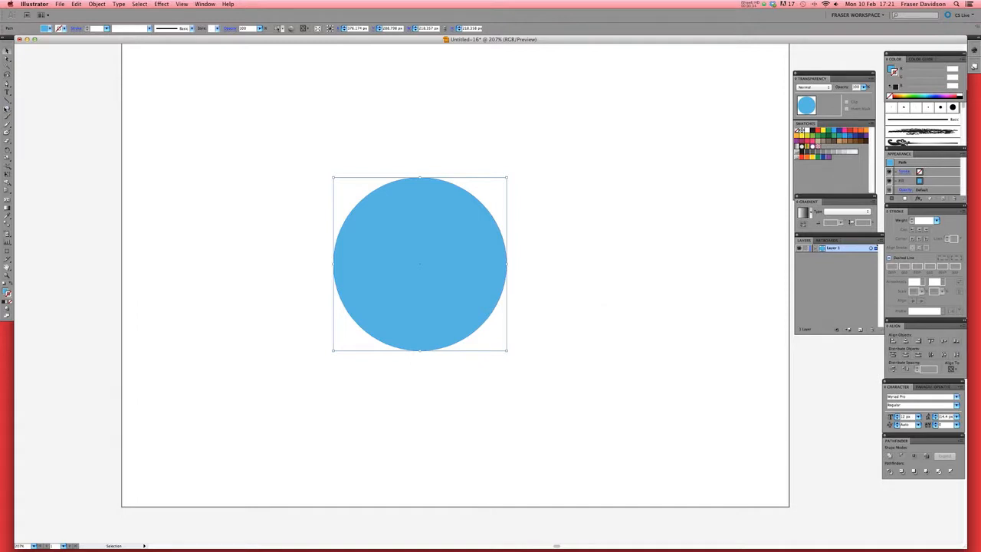
Draw a rising diagonal line about 298 px wide and 96 px high across the circle, stroked in its sampled blue
key("backslash")
left_click_drag(307, 280, 545, 204)
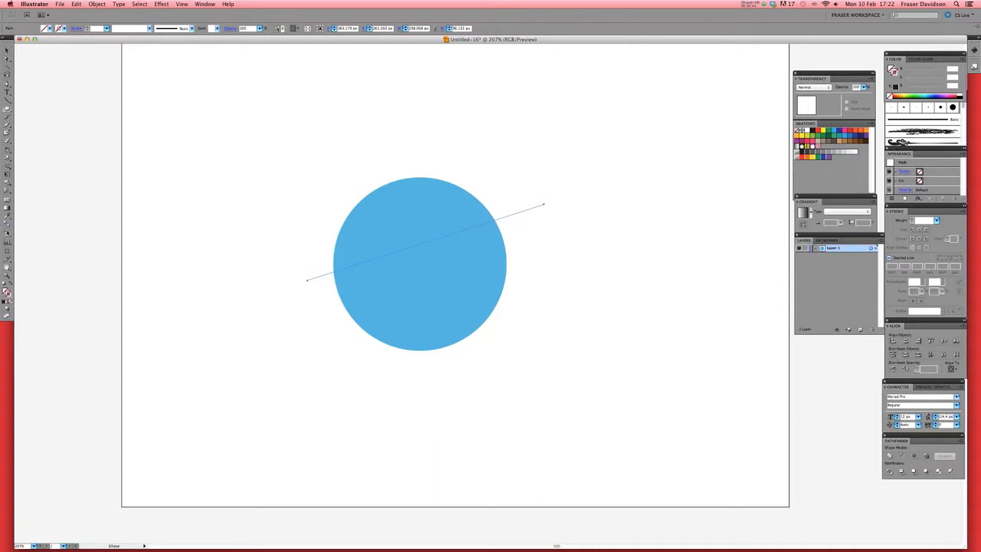
left_click(378, 215)
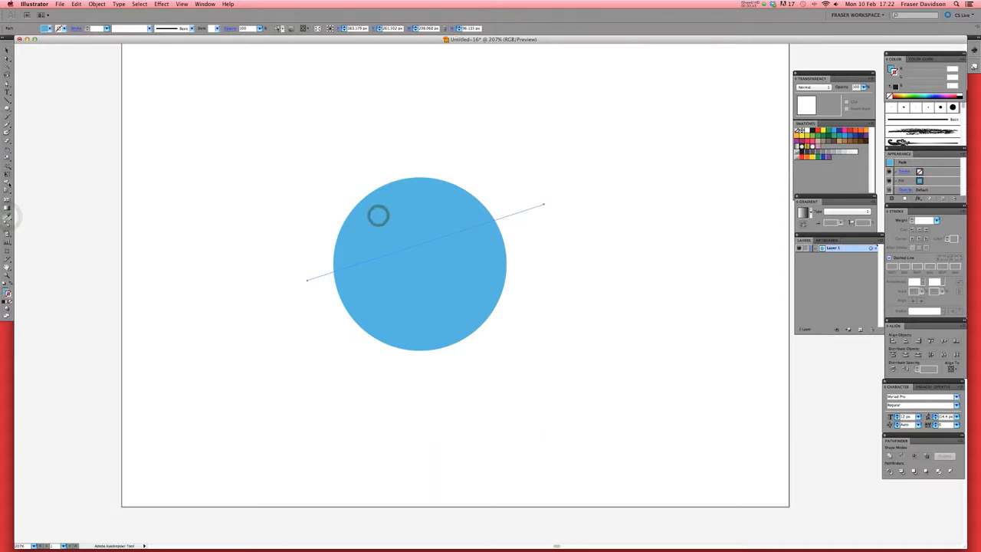
left_click(13, 283)
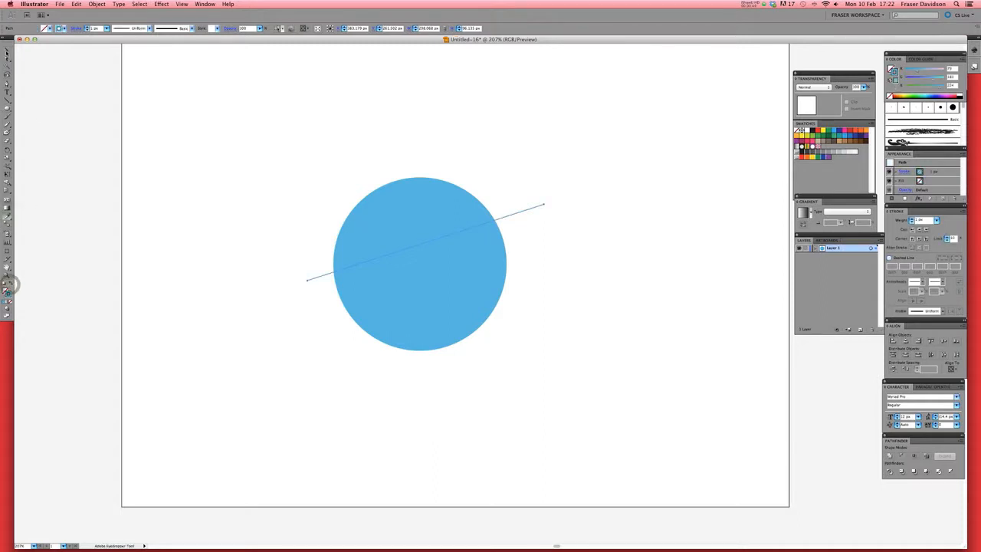
Draw an unfilled circle about 40 px wide in the blue circle's upper left area and give it and the line a dark stroke
left_click(6, 108)
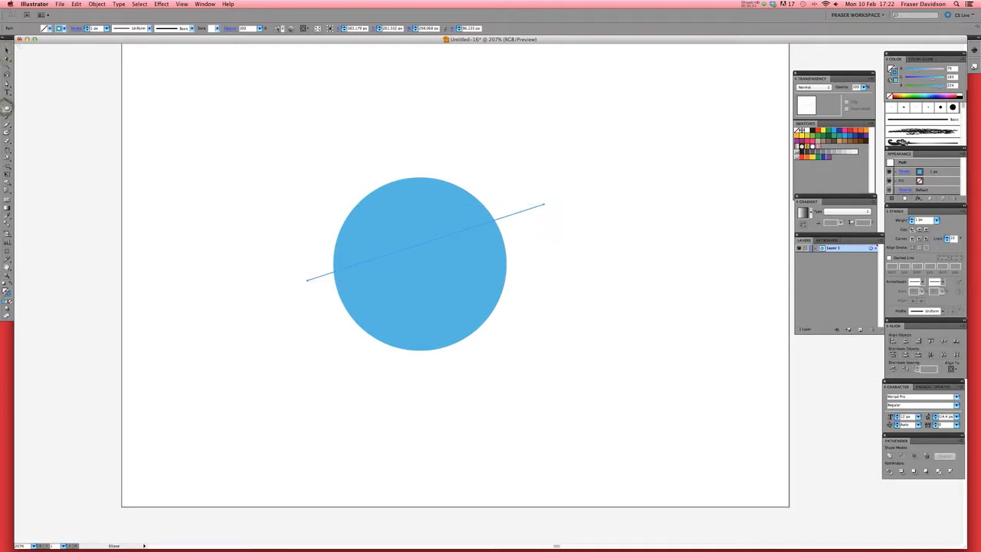
left_click_drag(364, 207, 397, 239)
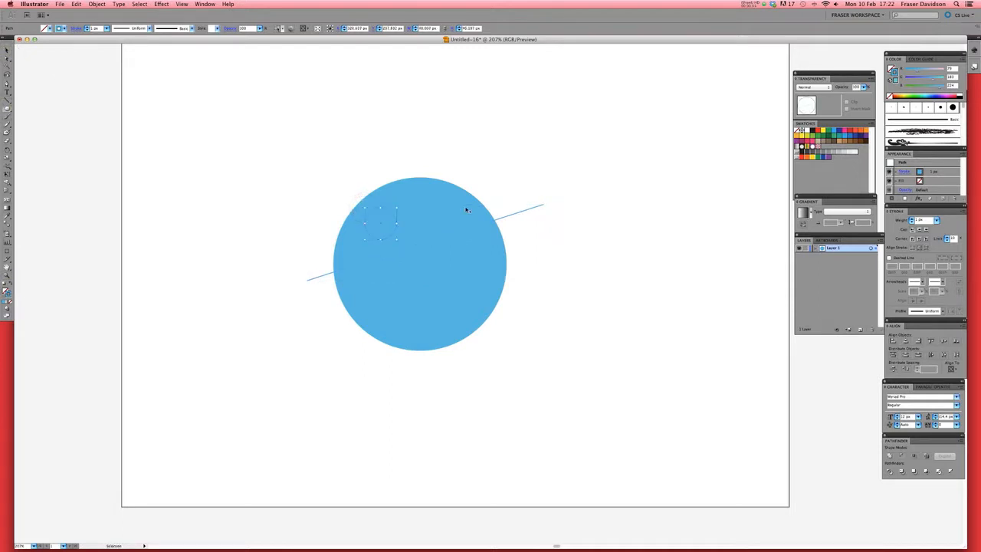
double_click(10, 296)
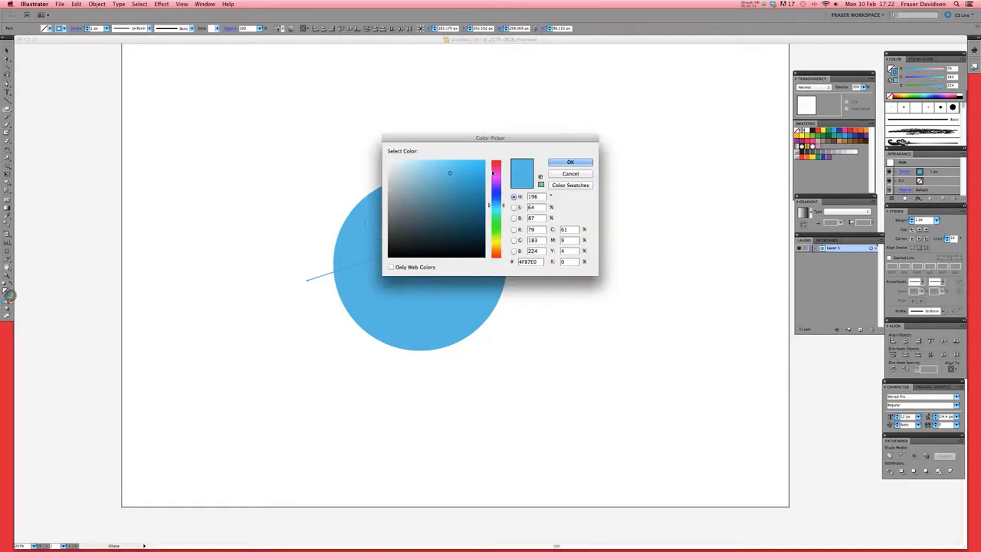
left_click(570, 162)
left_click(8, 51)
left_click(307, 98)
Duplicate the small outlined circle and enlarge the copy to about 112 px, overlapping the top of the blue circle
left_click(395, 220)
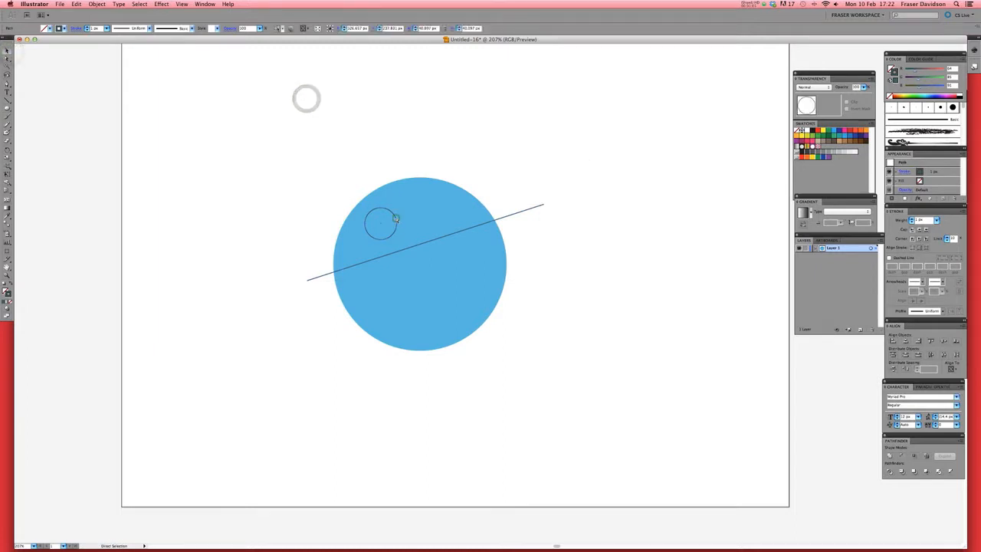
left_click_drag(397, 224, 471, 182)
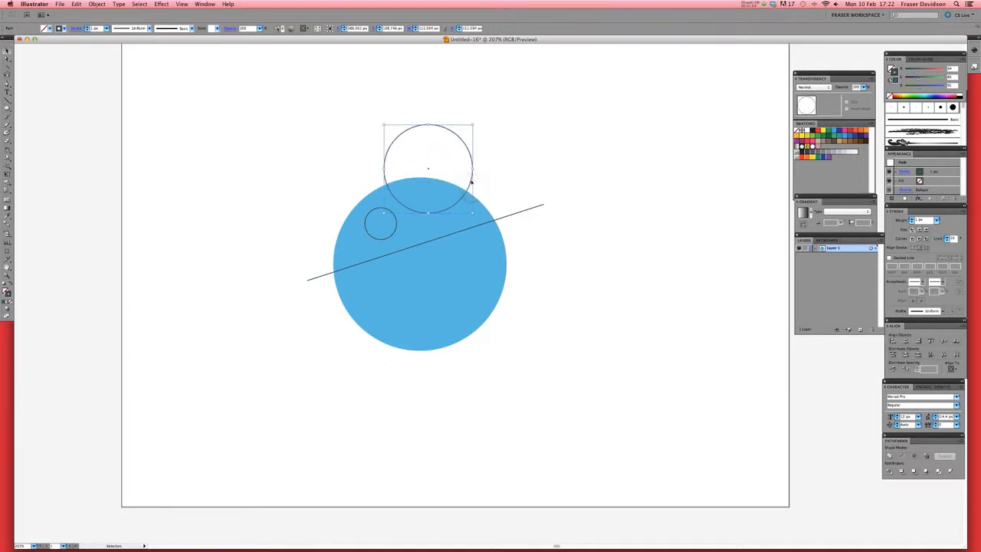
left_click(515, 176)
Select the circles and the line and split them along their overlaps with the Pathfinder Divide operation
left_click_drag(529, 141, 247, 402)
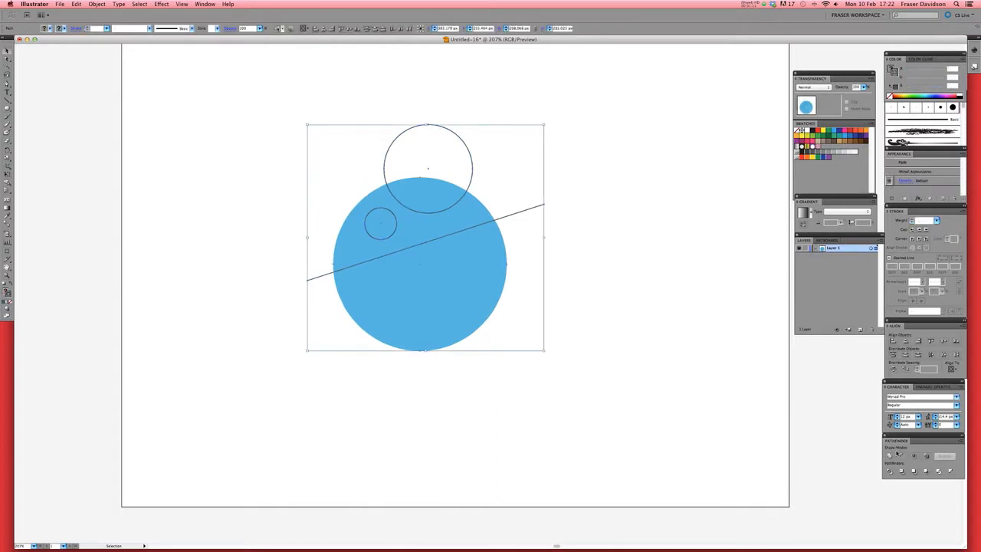
left_click(205, 5)
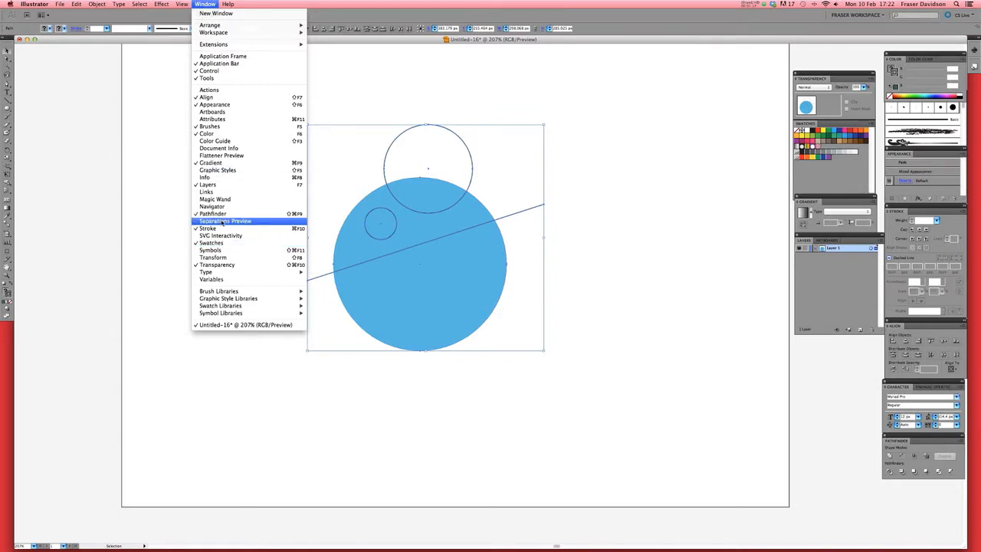
left_click(948, 442)
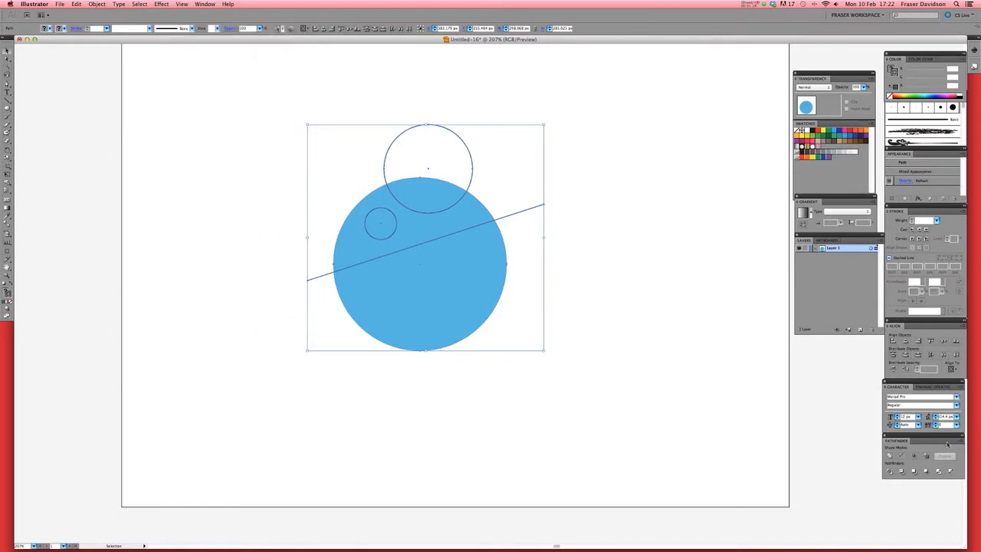
left_click(890, 472)
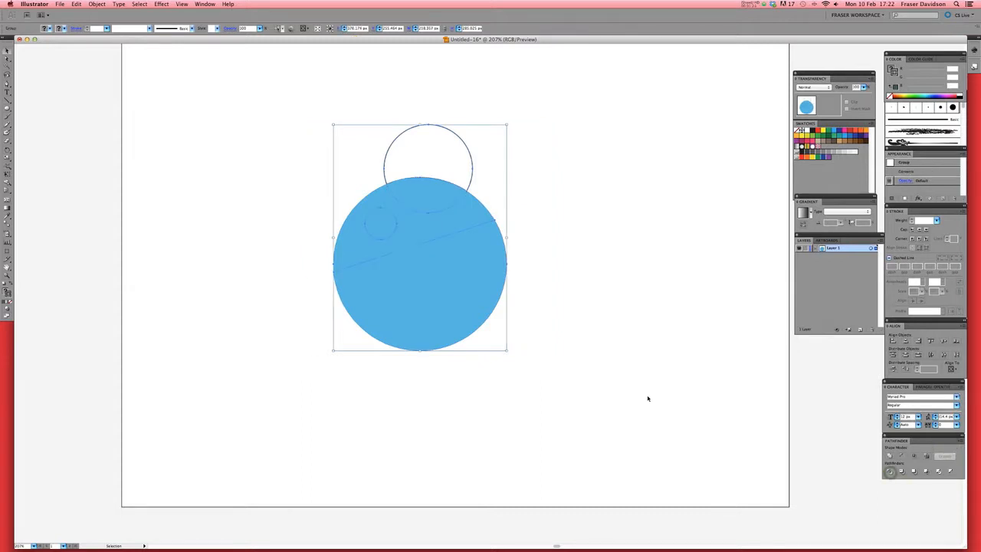
Fill all the divided pieces with the sampled blue and delete the piece protruding above the large circle
left_click(10, 222)
left_click(420, 229)
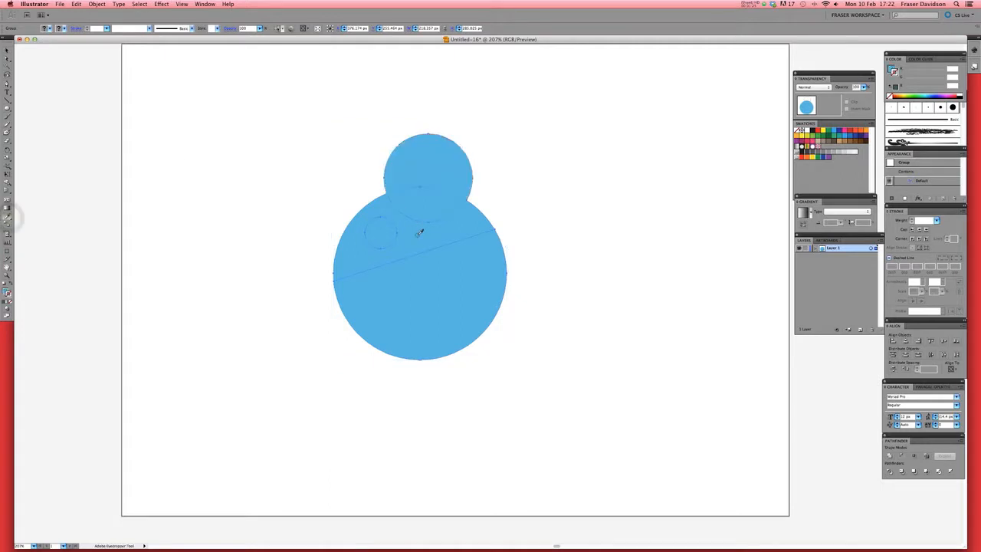
left_click(7, 59)
left_click(468, 117)
left_click(438, 165)
key("Delete")
left_click_drag(523, 133, 352, 454)
left_click(578, 196)
left_click(442, 227)
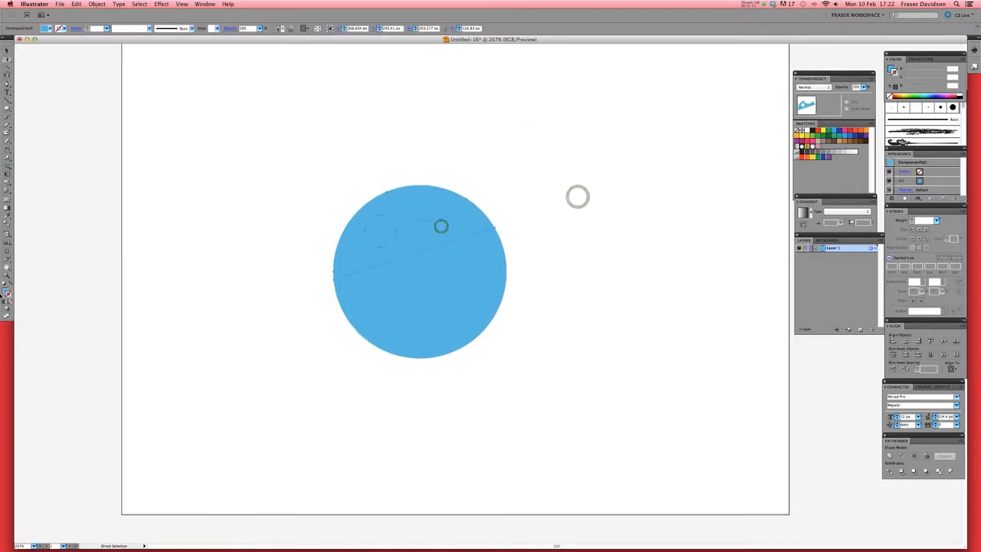
double_click(7, 290)
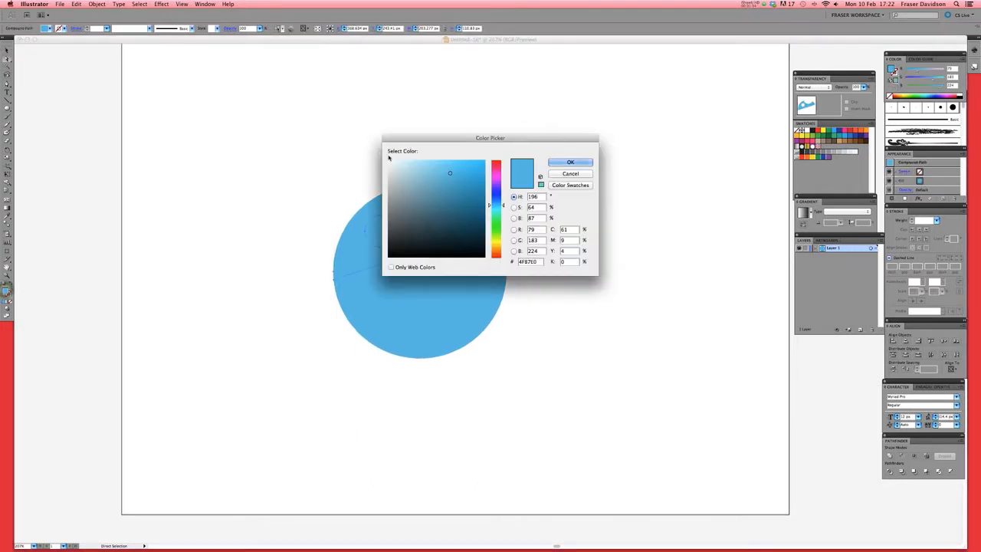
left_click(497, 246)
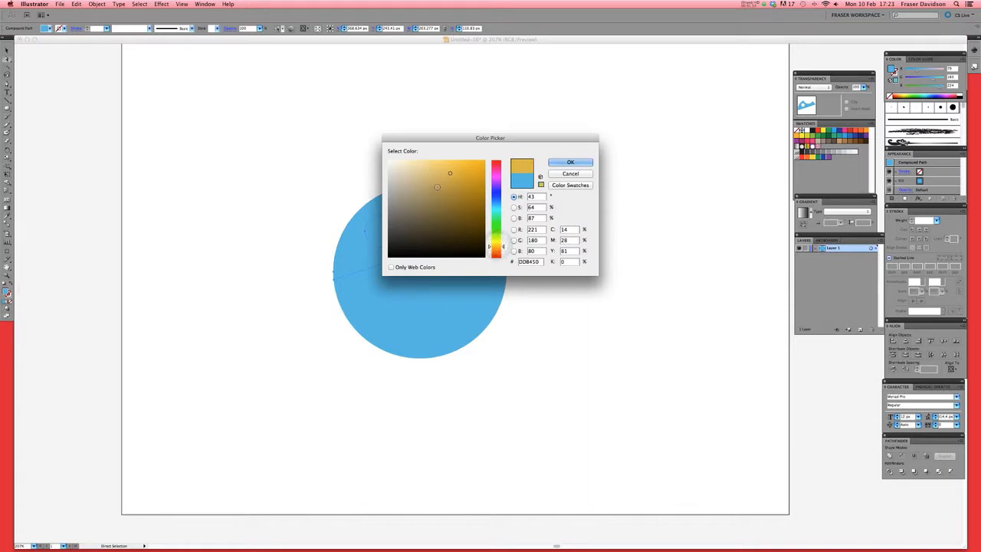
left_click(571, 175)
Fill the band above the diagonal cut with pale beige DDD7CA
left_click(439, 235)
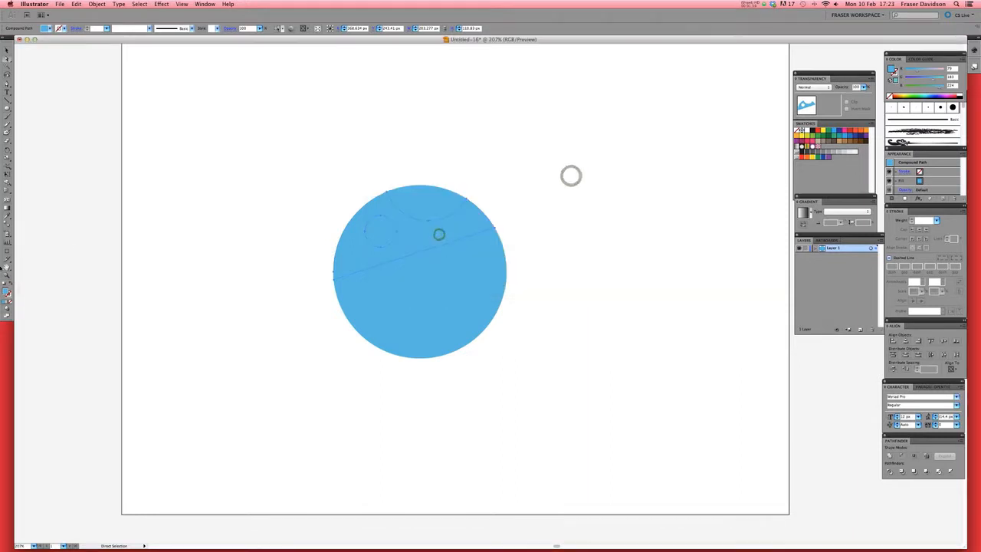
double_click(7, 292)
left_click(396, 172)
left_click(496, 246)
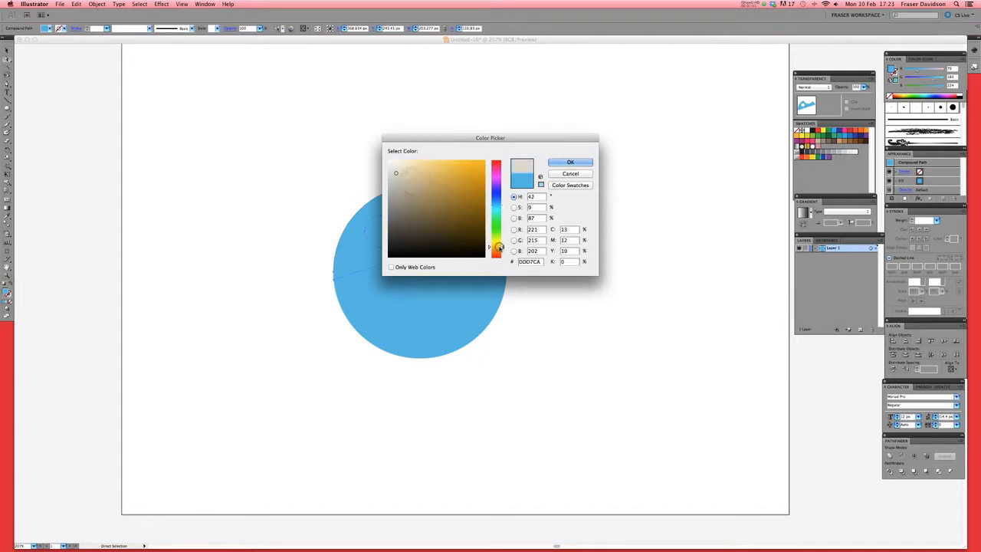
left_click(568, 163)
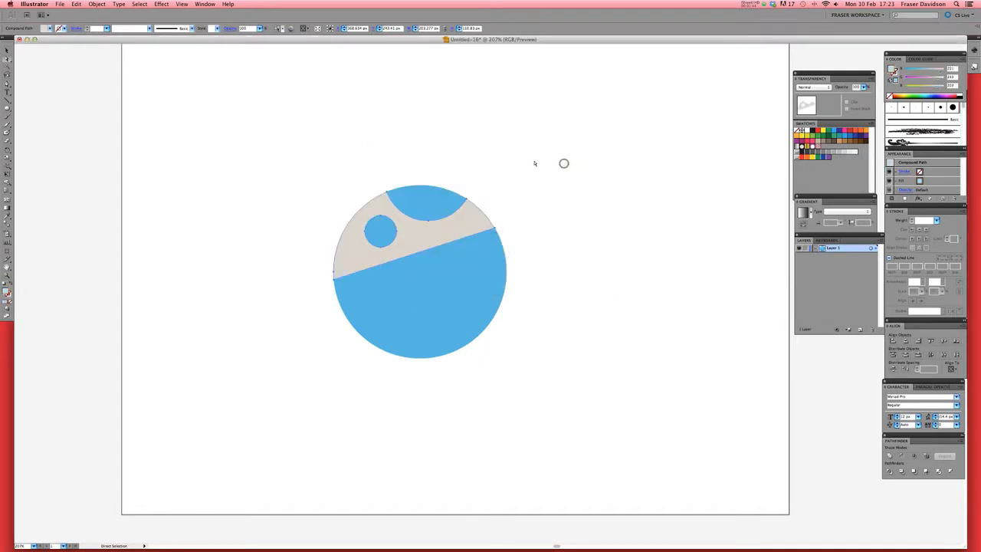
left_click(535, 207)
Fill the curved piece at the circle's top and the small inner circle with tan brown C49A69
left_click(423, 203)
left_click(376, 232, "shift")
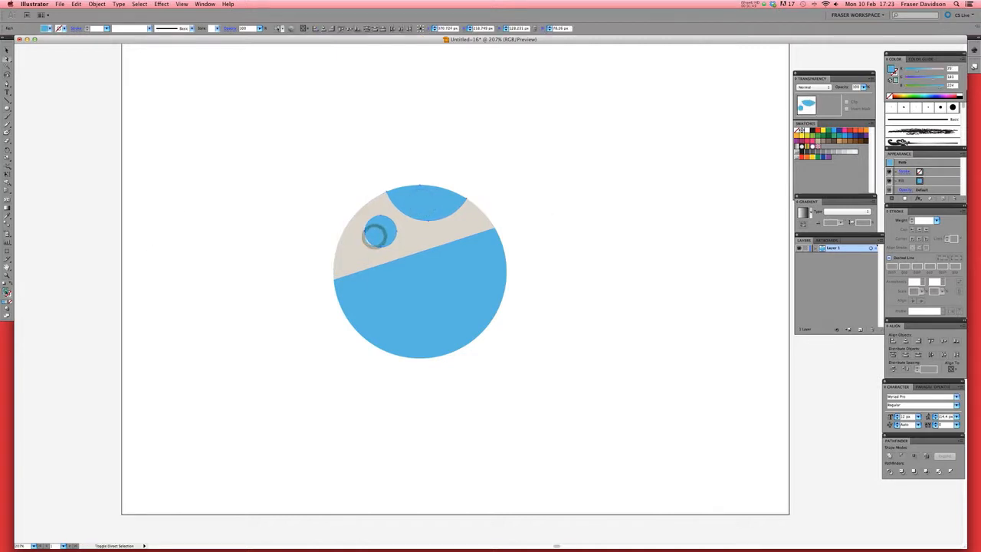
double_click(7, 292)
left_click_drag(497, 243, 498, 250)
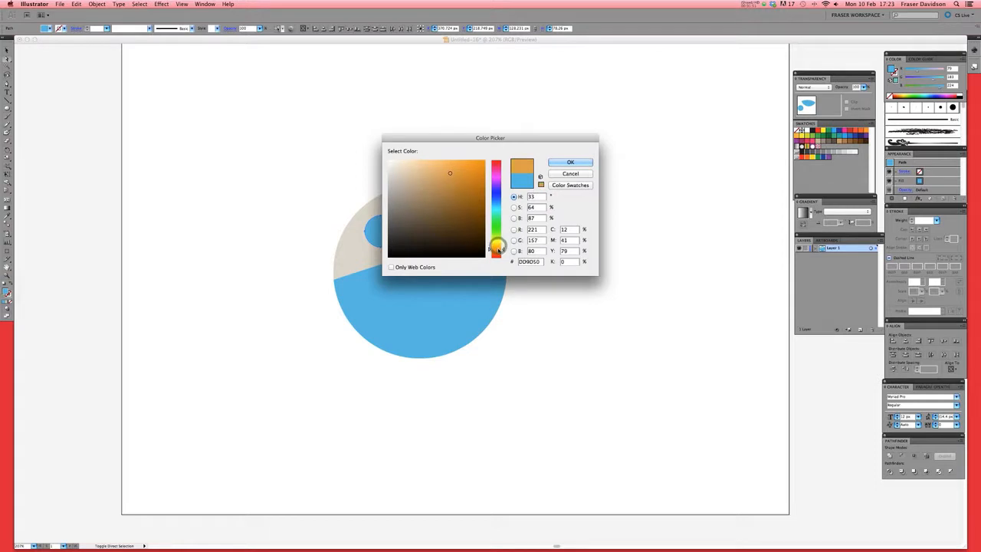
left_click(434, 172)
left_click(432, 182)
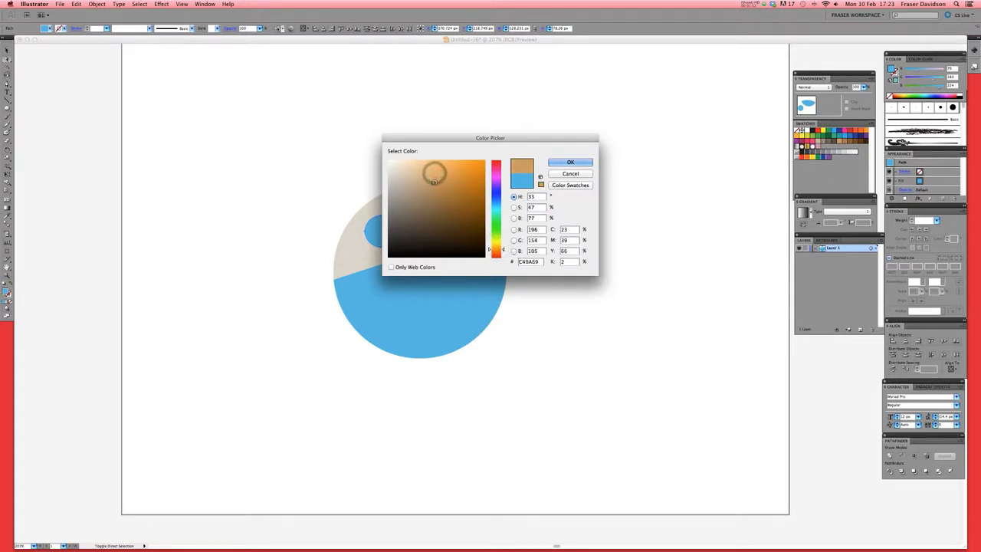
left_click(570, 164)
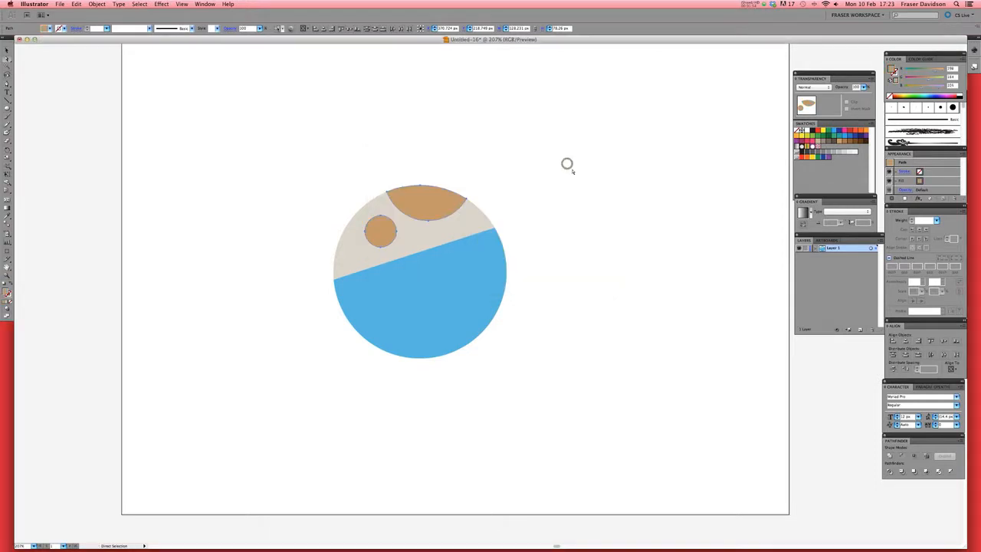
left_click(545, 121)
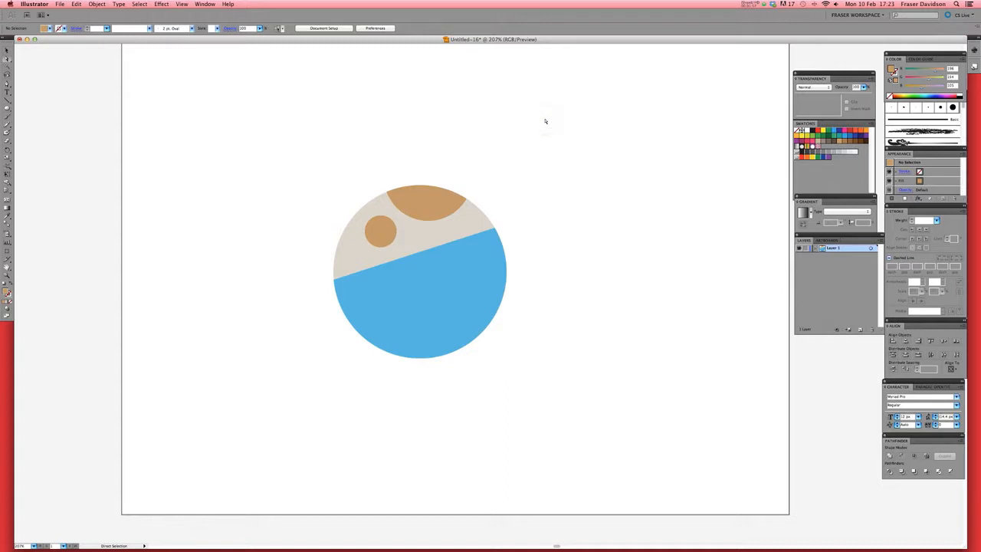
Save the document as Character 5.ai in the Illustrator folder in Adobe Illustrator format
key("super+s")
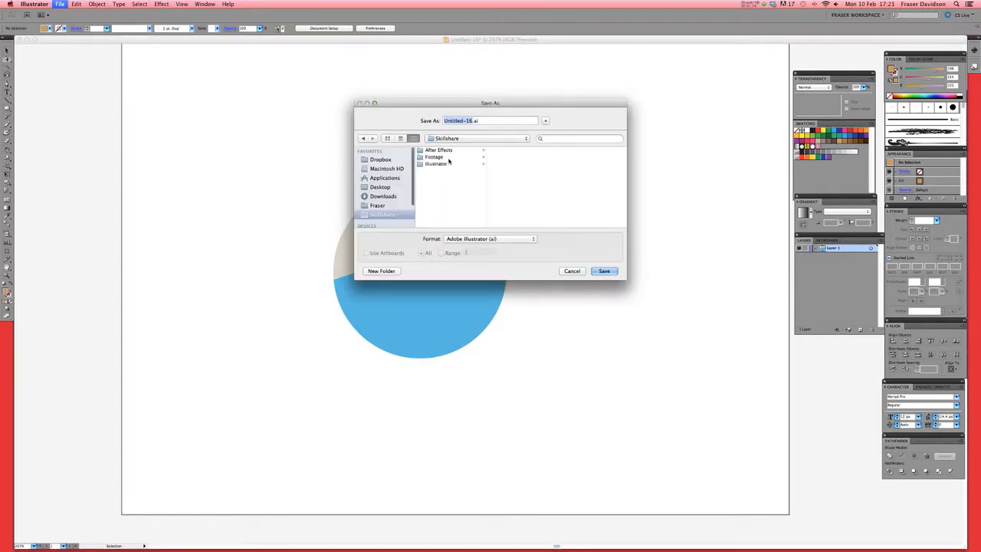
left_click(437, 163)
left_click(472, 120)
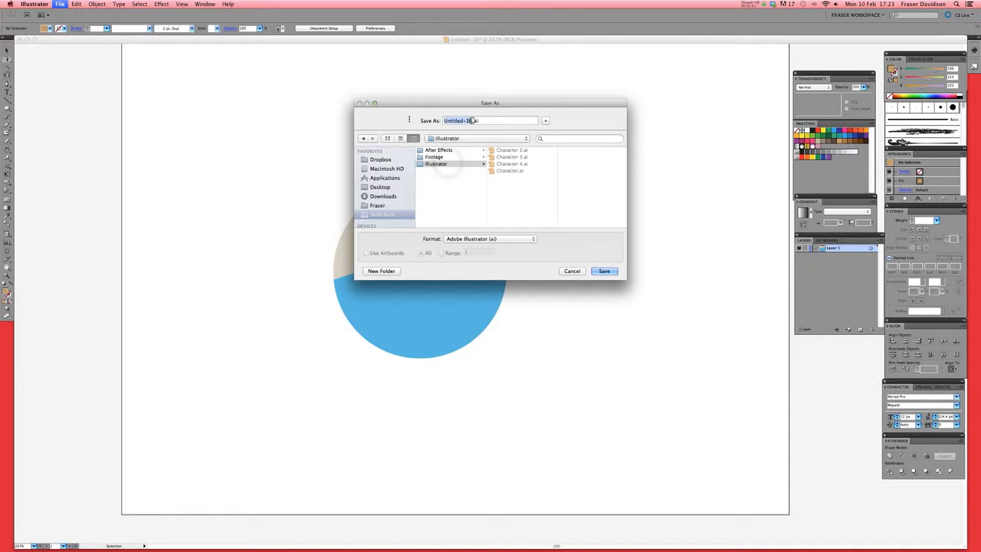
type("Chra")
key("Return")
left_click(559, 124)
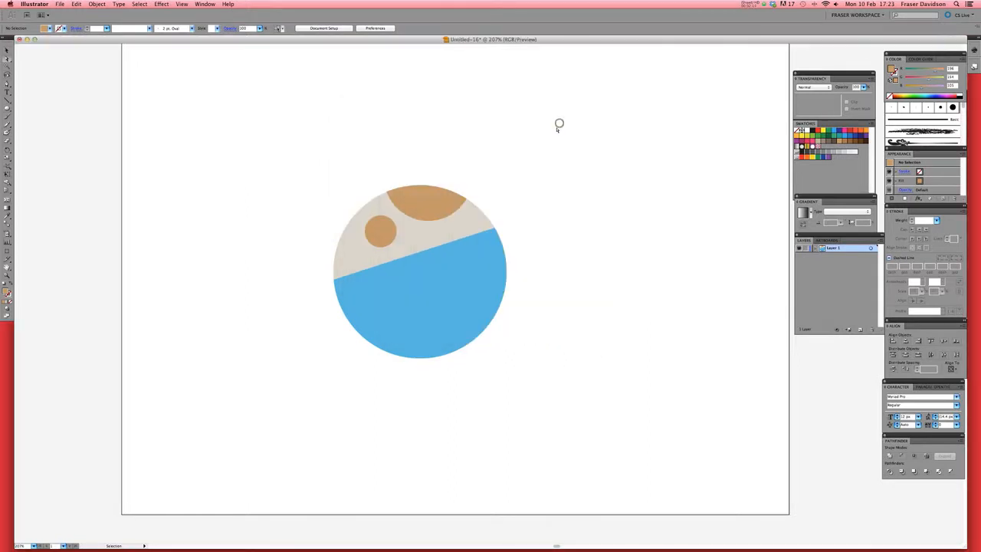
Draw a small upright rounded rectangle above the large circle, filled with the neckline's tan brown
left_click_drag(7, 108, 34, 120)
left_click(431, 206, "super")
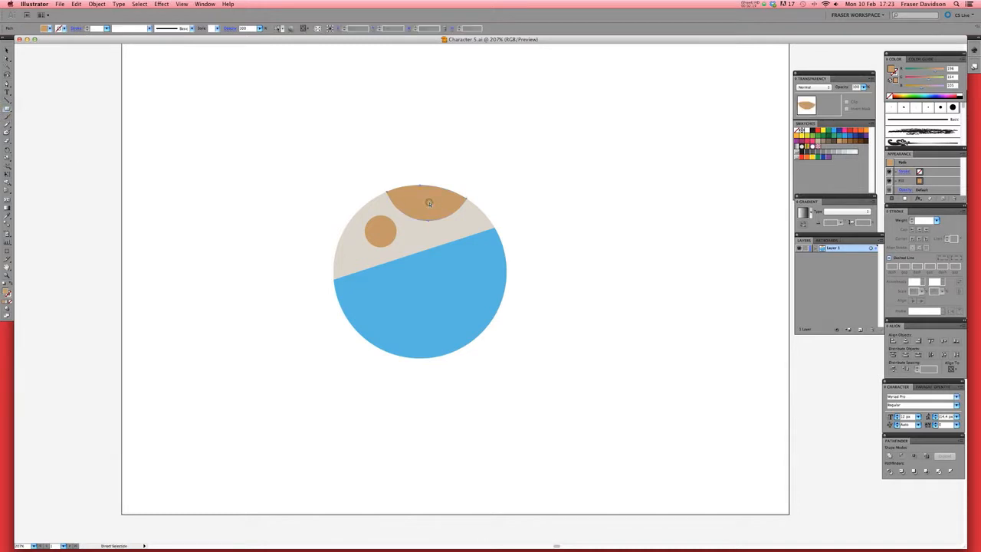
left_click_drag(406, 83, 425, 118)
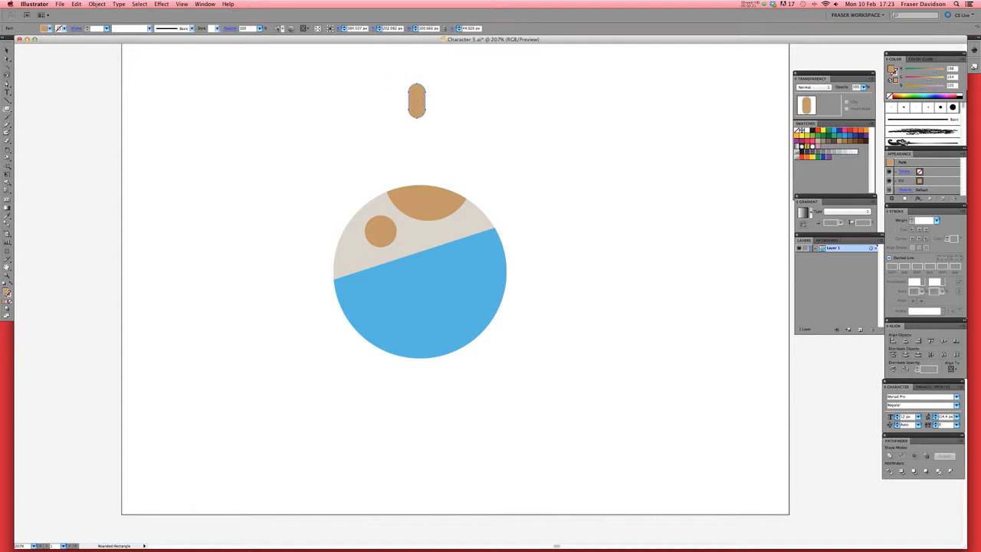
key("v")
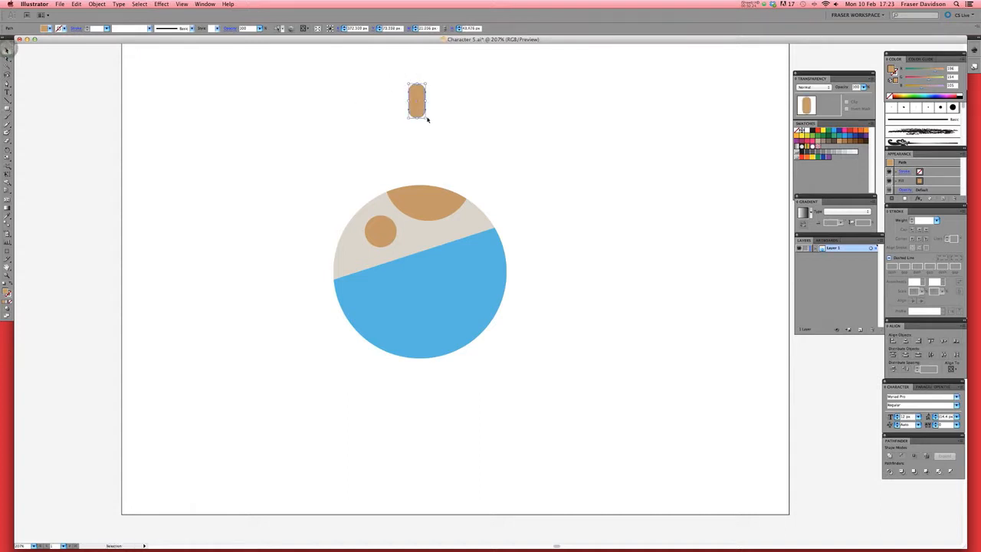
Enlarge the rounded rectangle and remove its lower rounded end, leaving a flat-bottomed head shape about 57 by 89 px
left_click_drag(426, 116, 412, 178)
left_click(475, 163)
key("Delete")
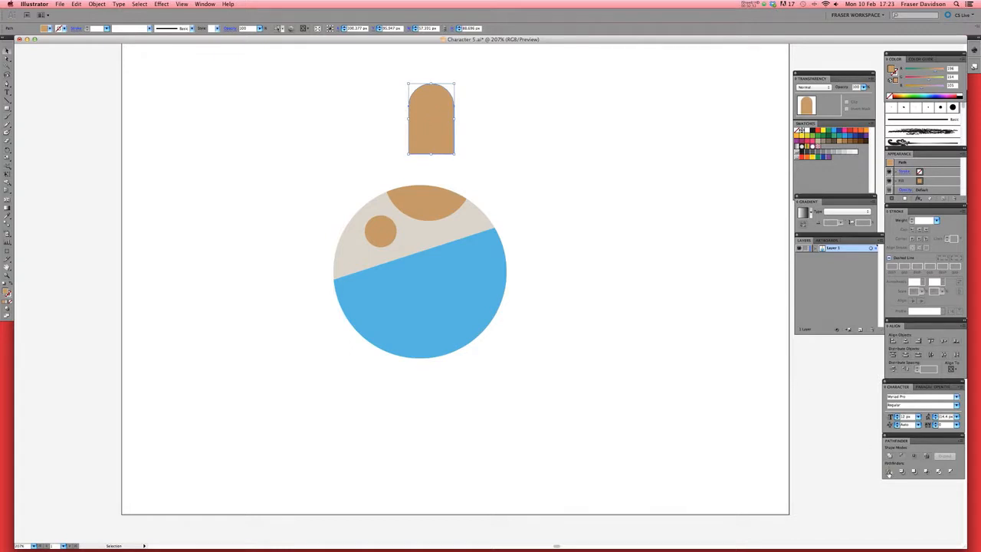
Move the head shape down so its flat base overlaps the tan neckline at the top of the body circle
mouse_move(422, 105)
left_mouse_down()
mouse_move(561, 130)
mouse_move(485, 110)
mouse_move(397, 112)
mouse_move(411, 112)
left_mouse_up()
left_click(538, 137)
left_click_drag(492, 122, 498, 190)
left_click_drag(419, 187, 414, 220)
left_click(516, 181)
Start a cap peak outline with the Pen tool from the back of the head to a tip in front, curving back underneath
scroll(523, 225, "down", 5)
scroll(523, 225, "up", 3)
scroll(524, 225, "up", 5)
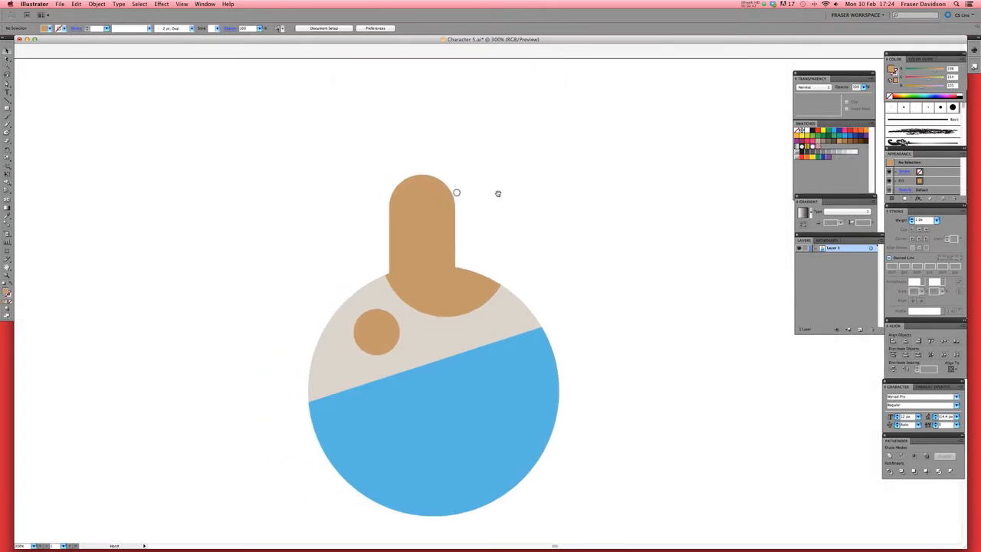
left_click(388, 227)
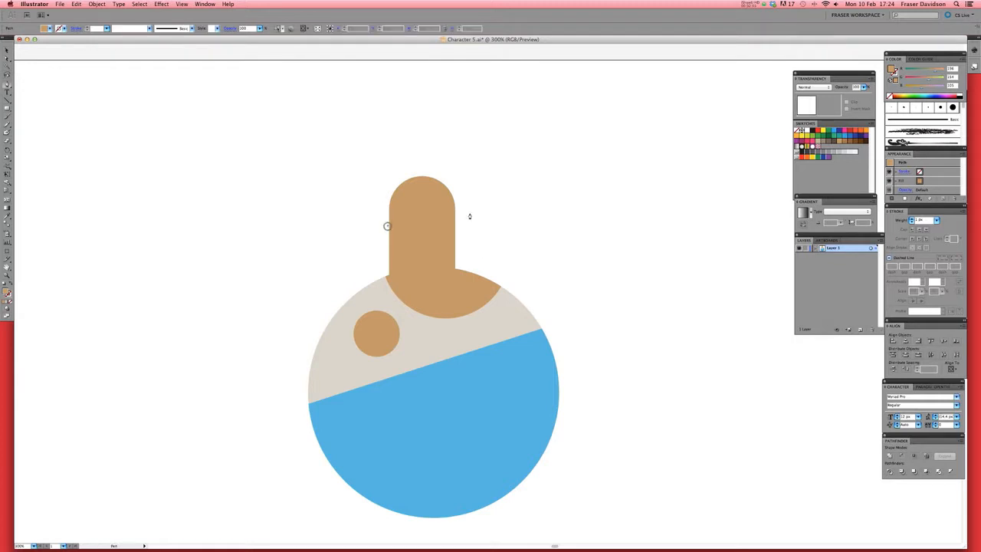
left_click(492, 200)
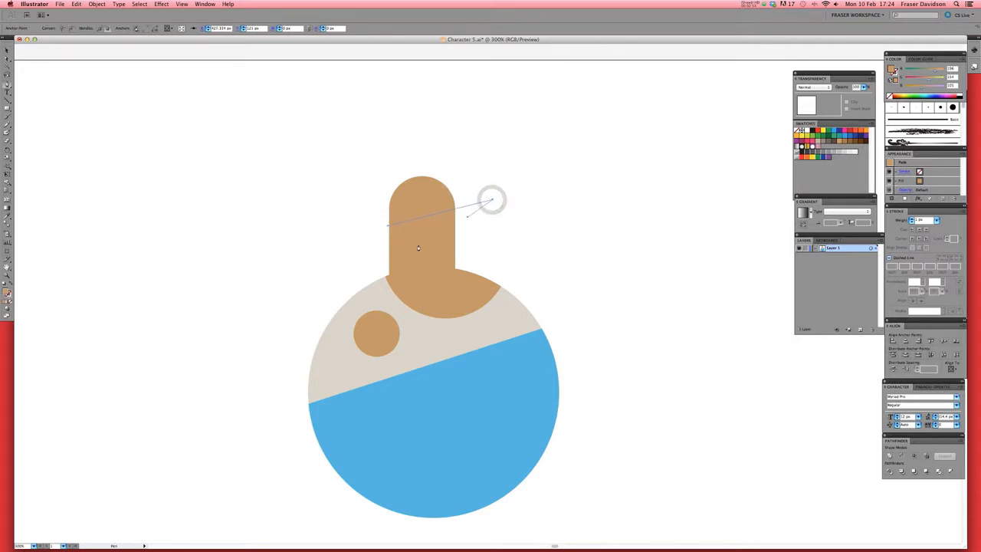
left_click_drag(382, 192, 382, 189)
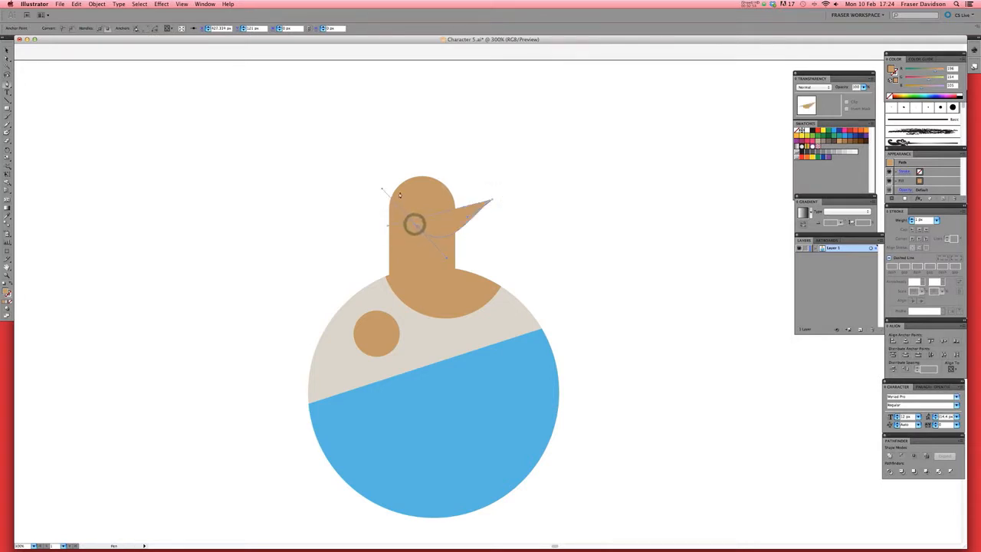
Fill the cap peak shape with pinkish red and close its outline as a thin band at the back of the head
left_click(464, 216, "super")
double_click(6, 292)
left_click(497, 164)
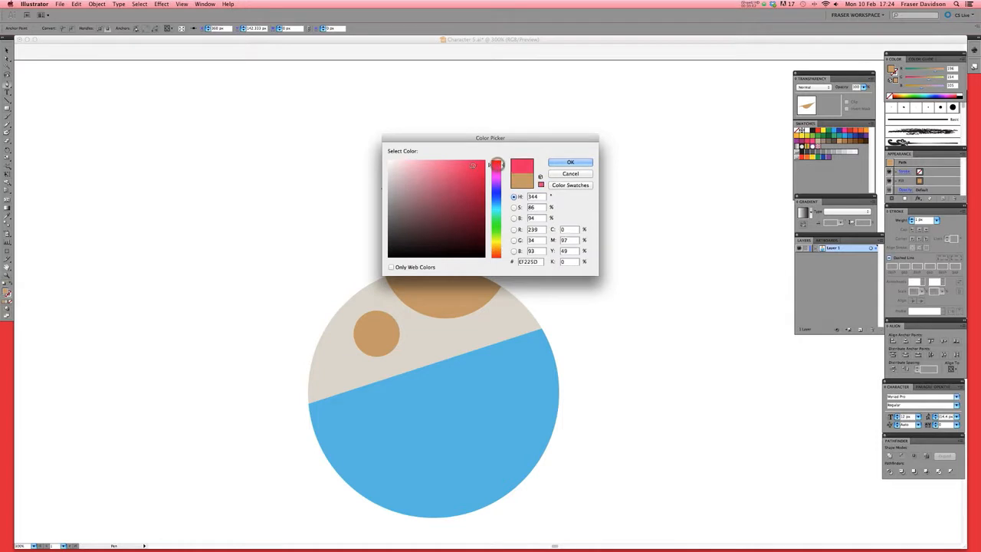
left_click(562, 162)
left_click(414, 226)
left_click(388, 229)
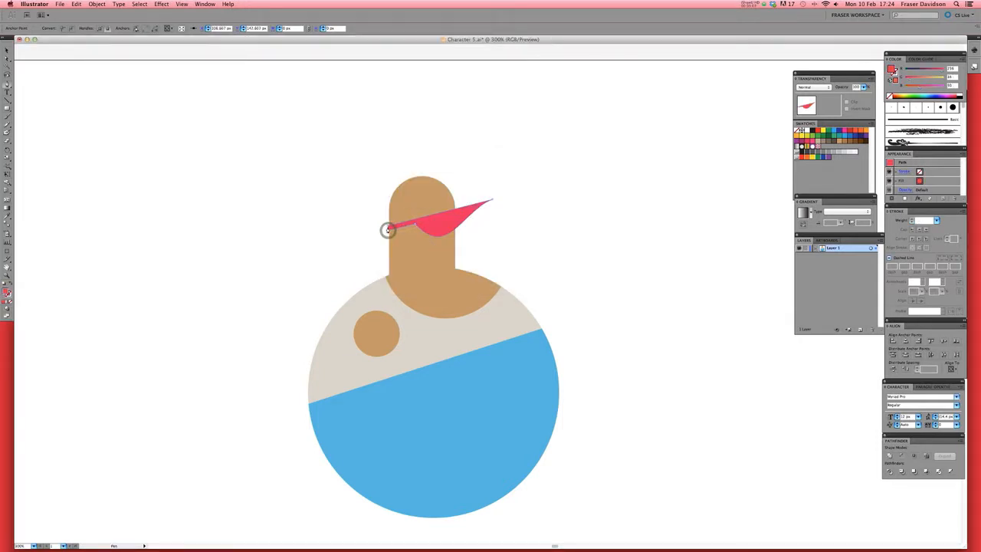
left_click(509, 223, "super")
Draw a closed, rounded leaf shape with the Pen tool at the peak's front tip for its underside
scroll(492, 203, "up", 1)
scroll(491, 203, "up", 1)
left_click_drag(493, 196, 529, 191)
left_click_drag(415, 246, 319, 206)
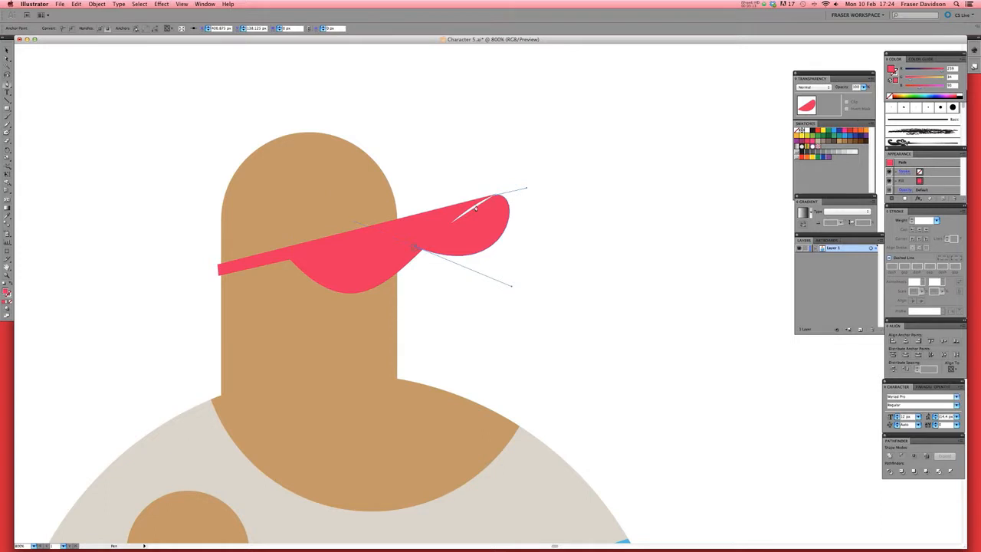
left_click(494, 196)
Fill the peak's underside with a darker red and send it behind the other artwork
double_click(6, 292)
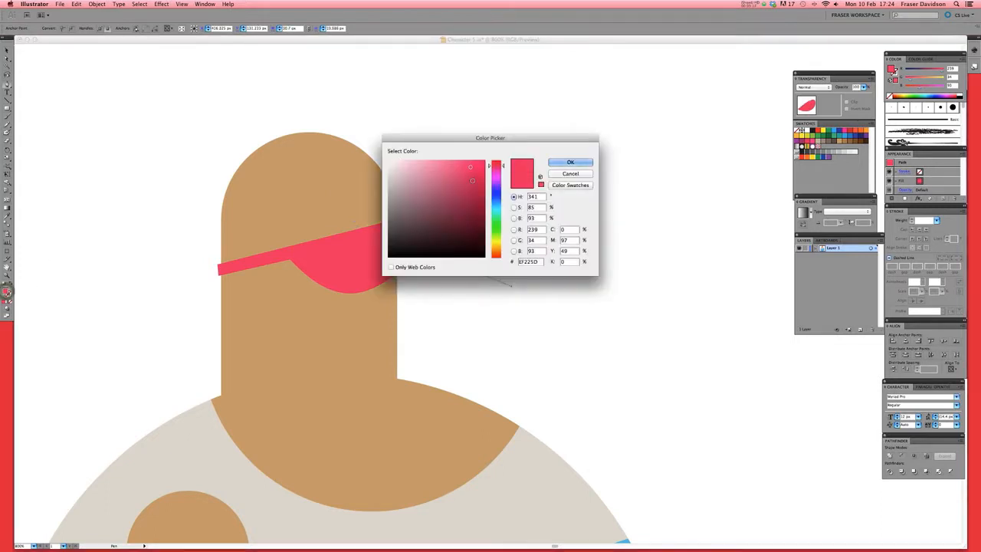
left_click(568, 163)
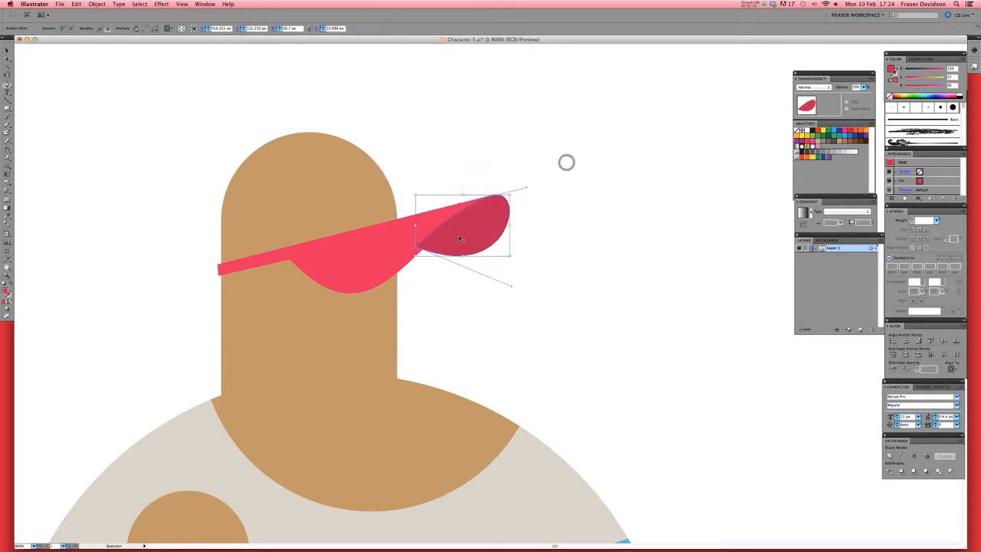
key("shift+super+[")
left_click(541, 169)
left_click(389, 229)
left_click(425, 151)
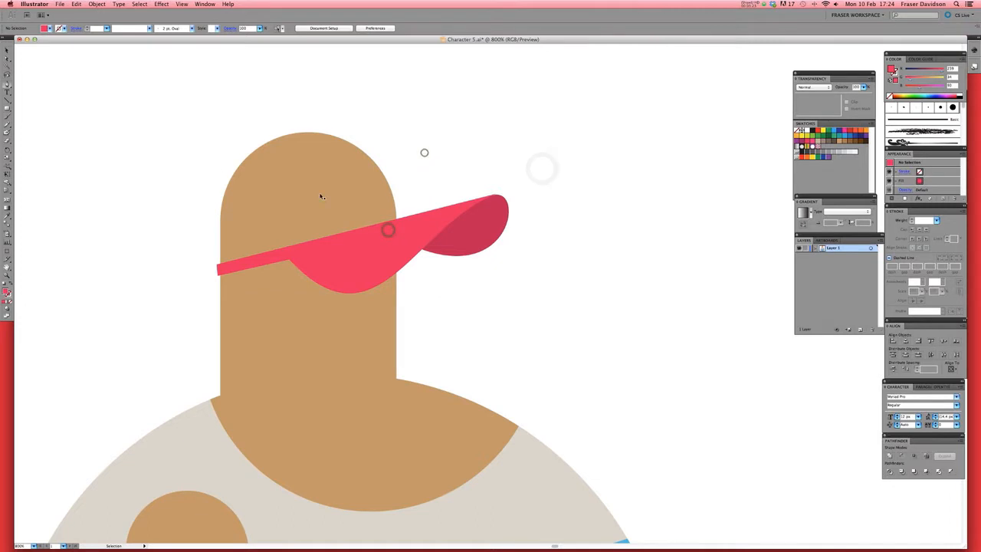
Duplicate the head shape in place, bring the copy to the front and fill it with the peak's sampled pinkish red
left_click(333, 192)
key("a")
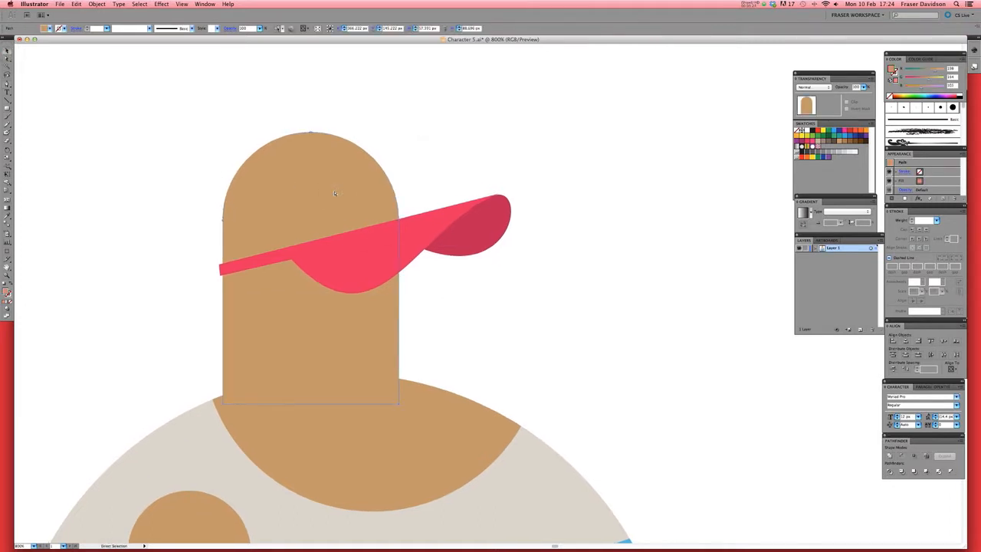
key("v")
key("super+shift+bracketright")
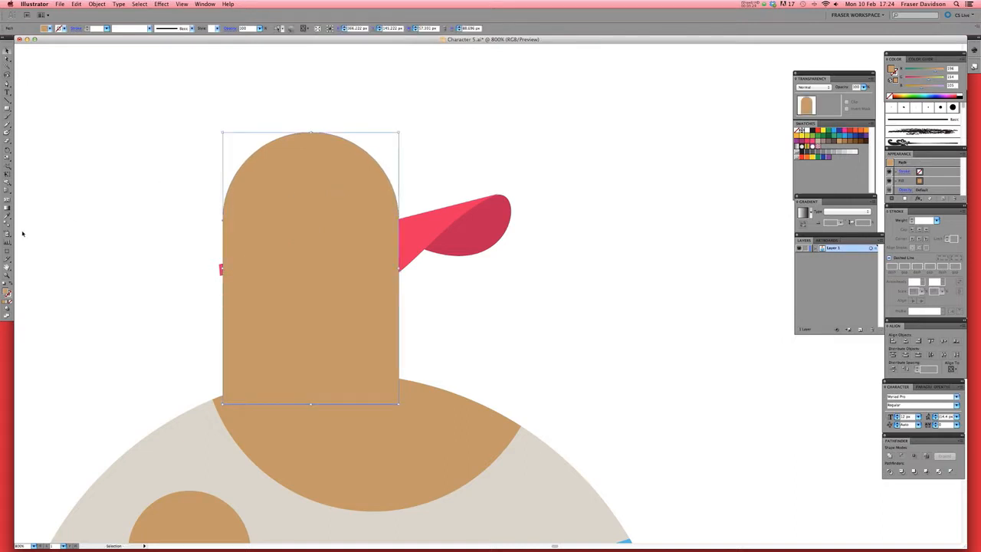
key("i")
left_click(418, 228)
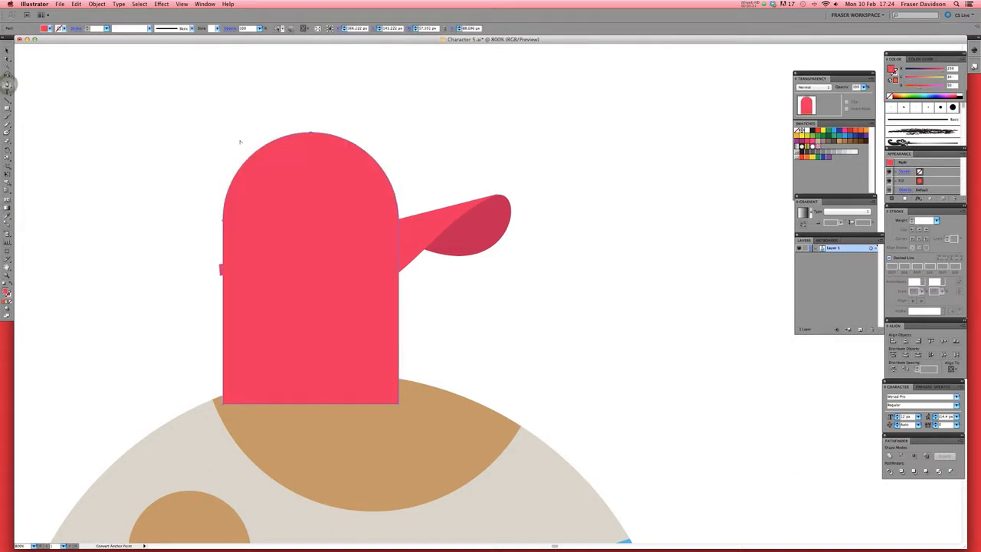
Divide the red head copy along a line following the peak's upper edge with Pathfinder and delete the lower piece
left_click(264, 146, "alt+super")
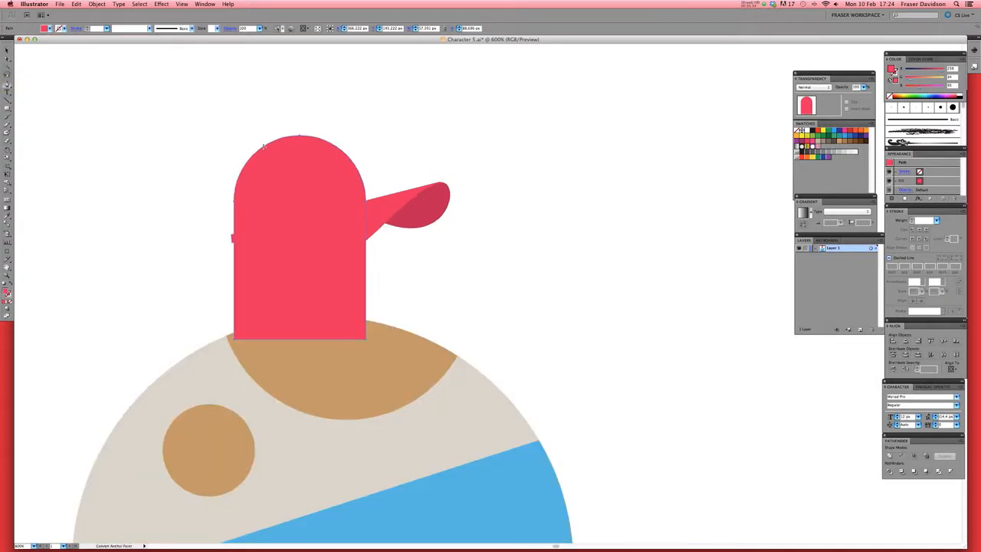
left_click(415, 130, "super")
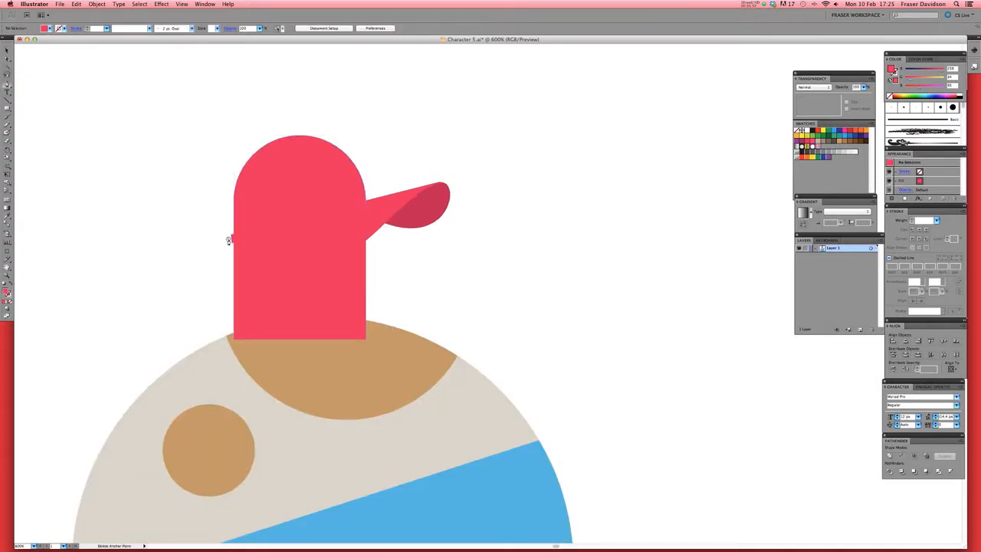
left_click(228, 239)
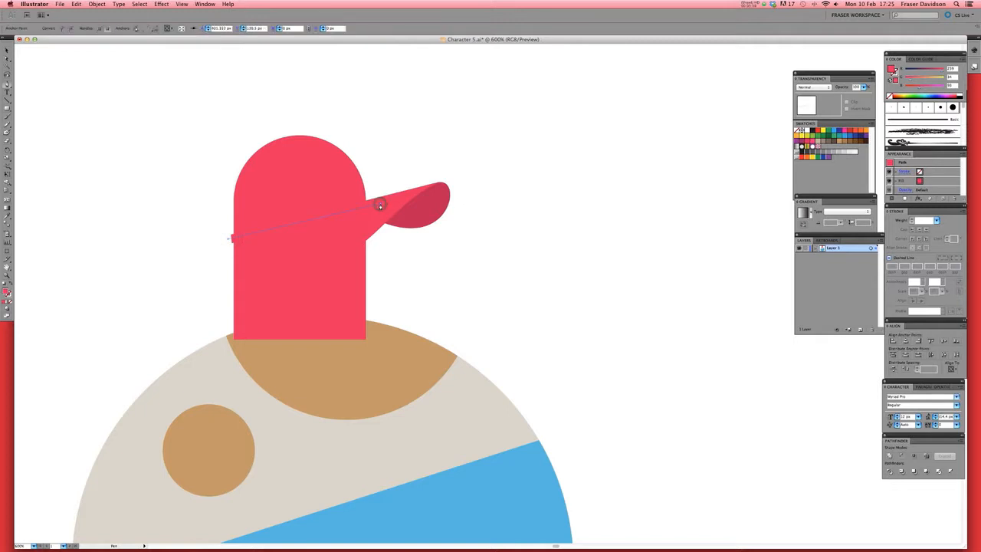
left_click(303, 171, "shift")
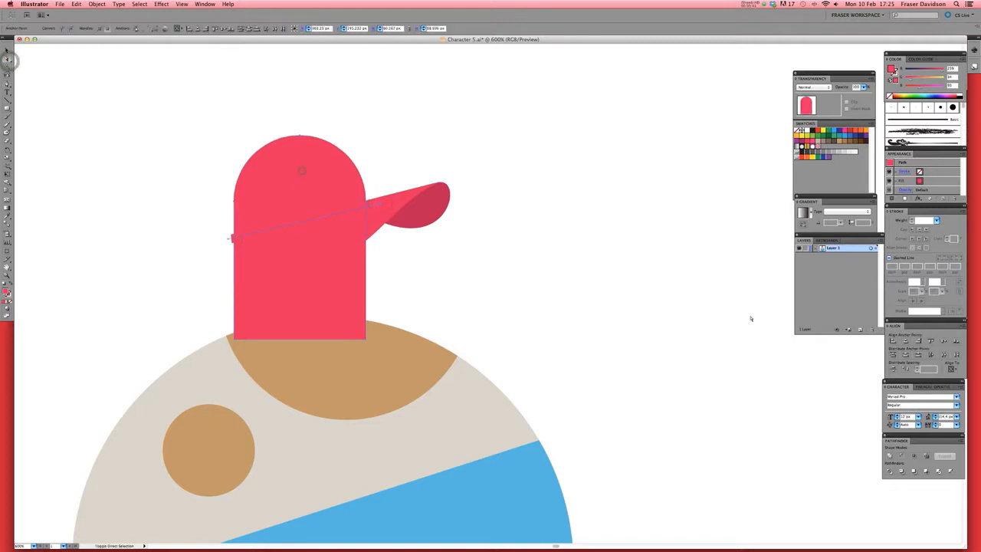
left_click(892, 472)
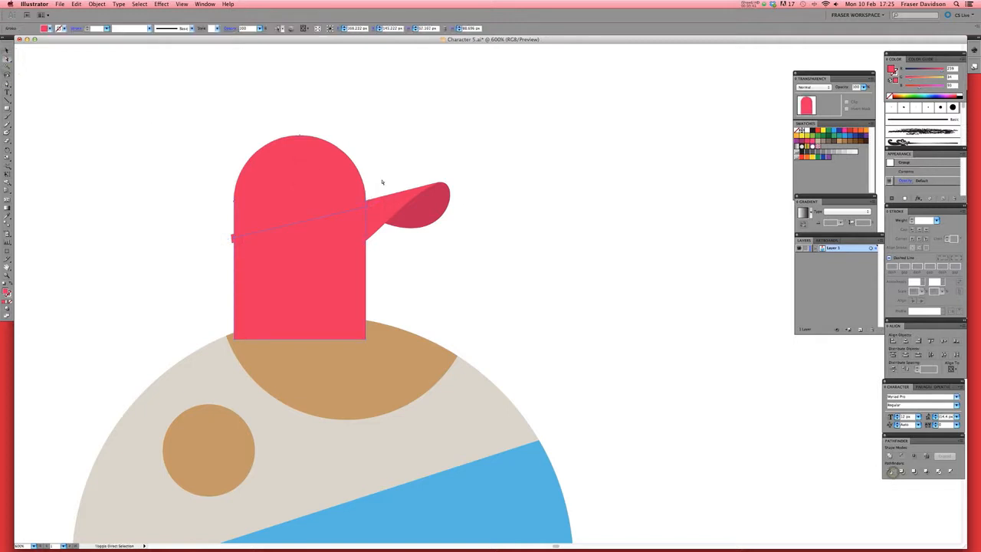
left_click(293, 177)
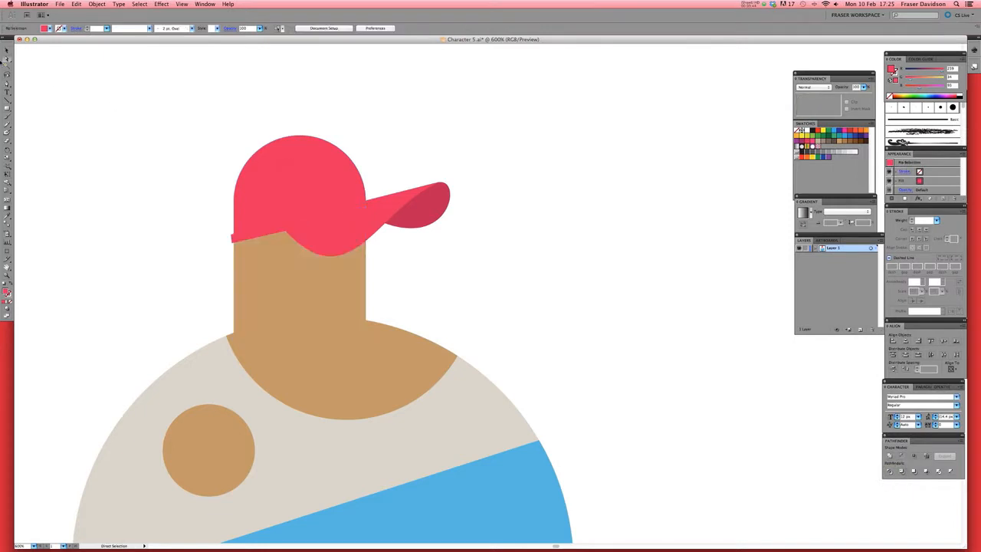
Enlarge the red cap crown slightly so it extends just beyond the head's outline
left_click(300, 181)
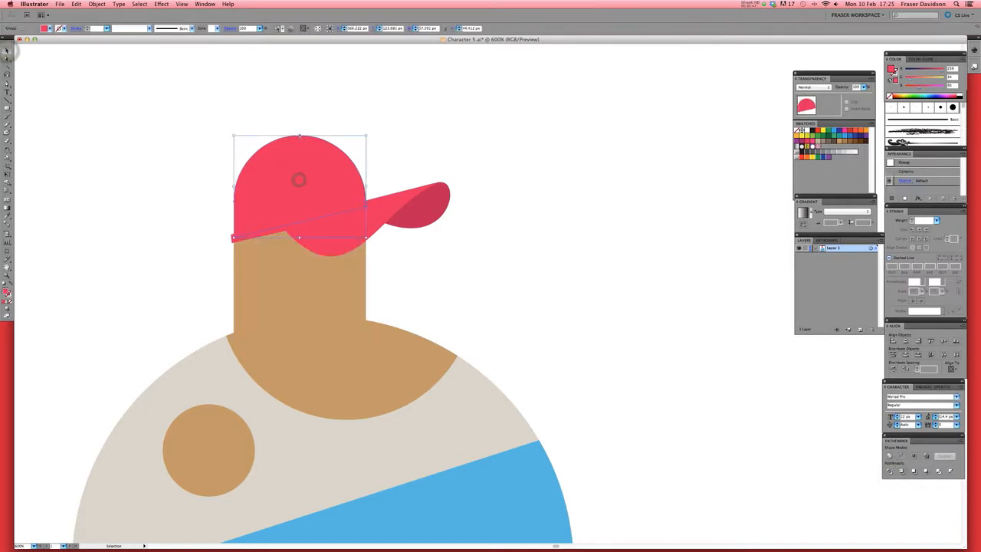
left_click(300, 136)
left_click_drag(301, 135, 300, 132)
left_click(379, 128)
Duplicate the head shape in place and draw a diagonal line across it from behind the cap to the lower front
key("super+minus")
key("super+minus")
key("super+minus")
key("super+minus")
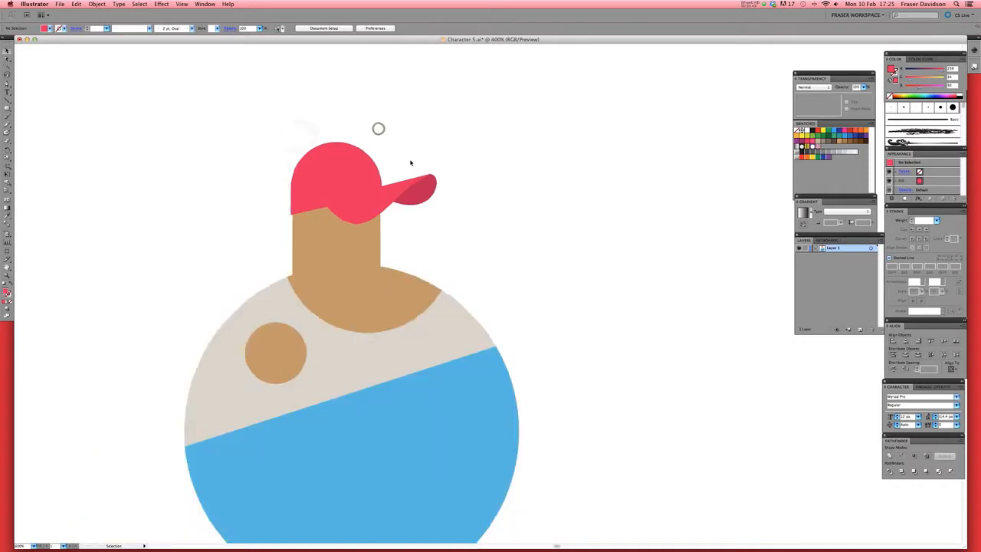
key("super+equal")
key("super+equal")
key("super+equal")
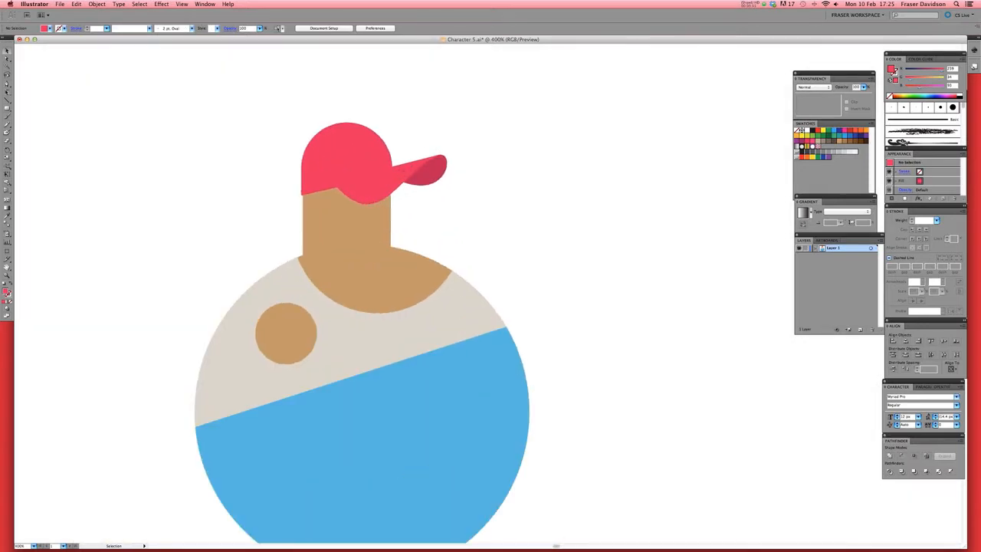
left_click(327, 206)
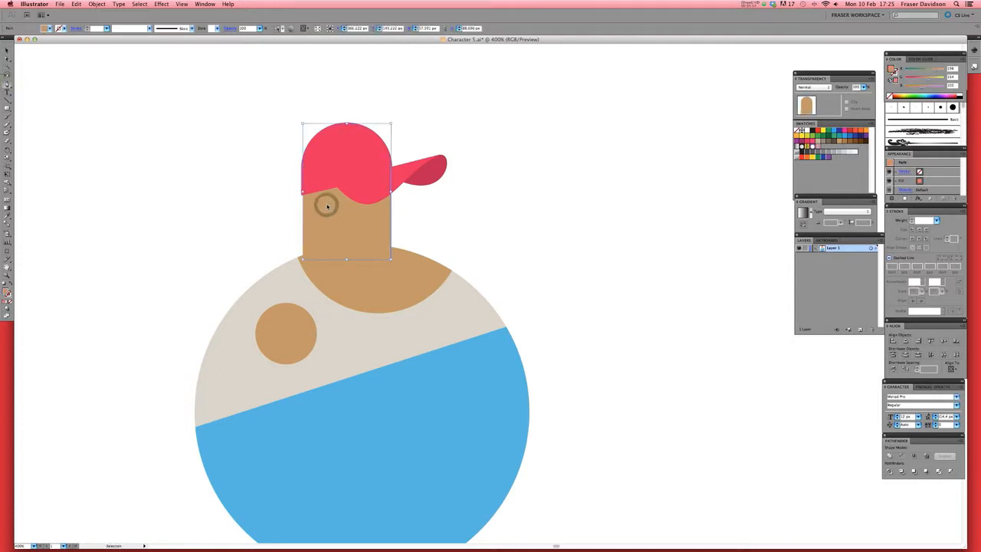
key("p")
left_click(296, 174)
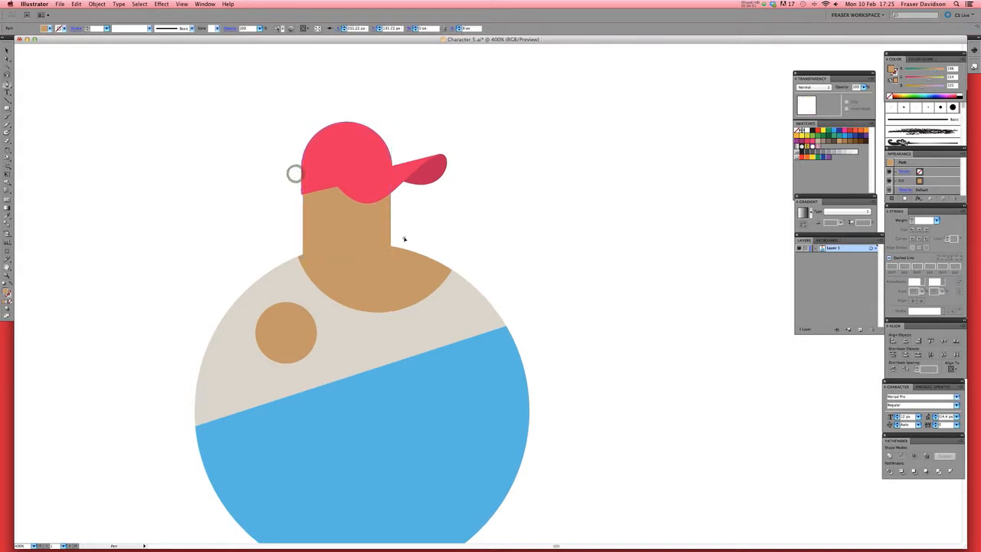
left_click(404, 239)
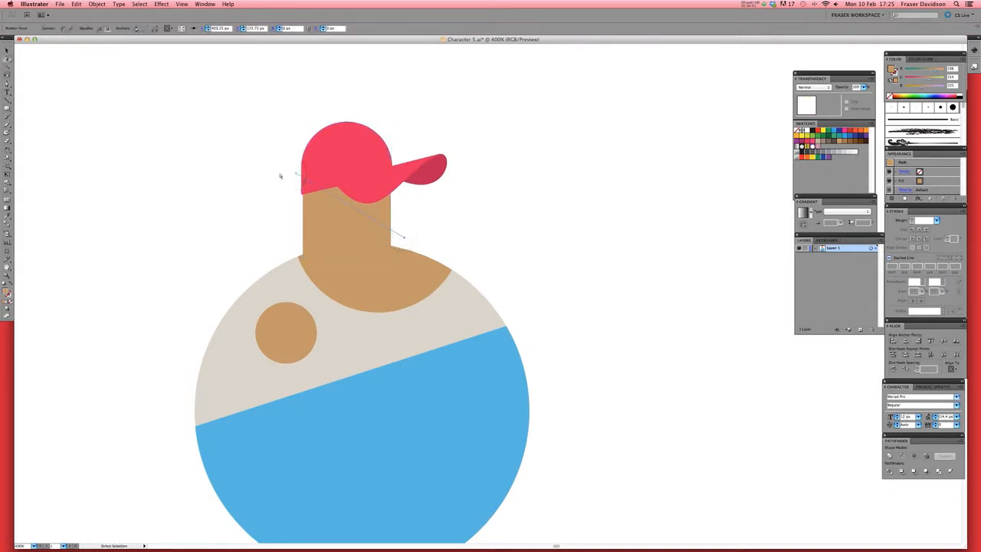
Split the tan head copy along the diagonal line with Pathfinder Divide and delete the piece below the line
left_click(381, 216, "shift")
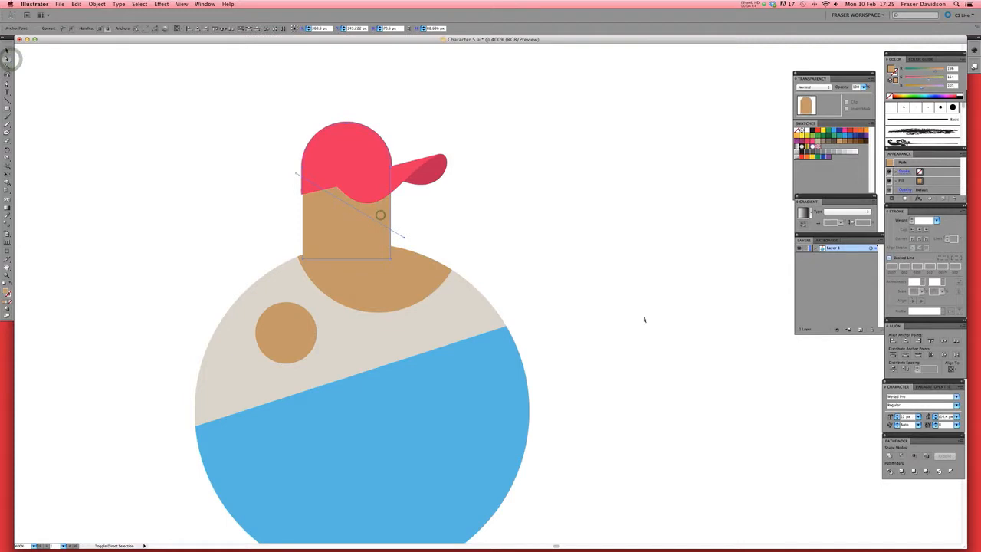
left_click(890, 470)
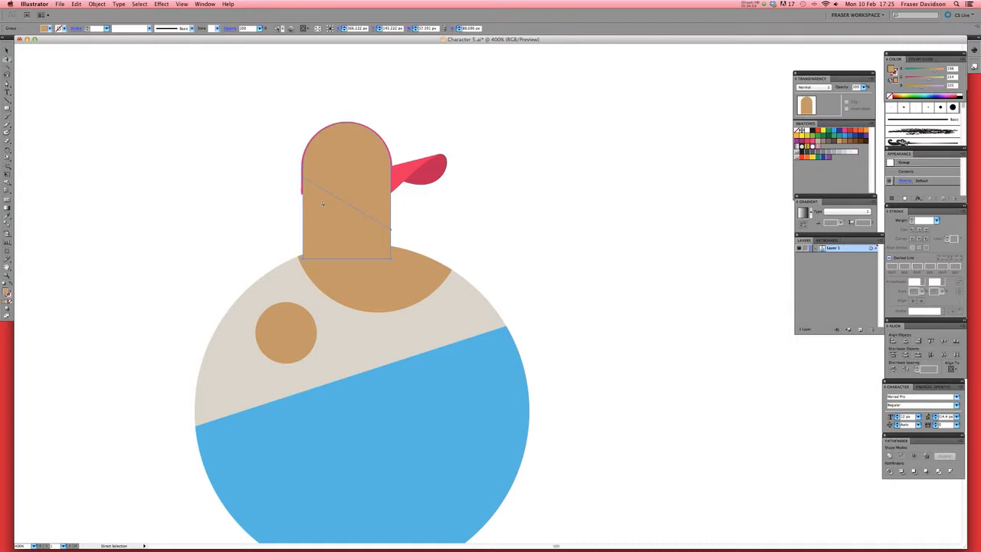
left_click(386, 213)
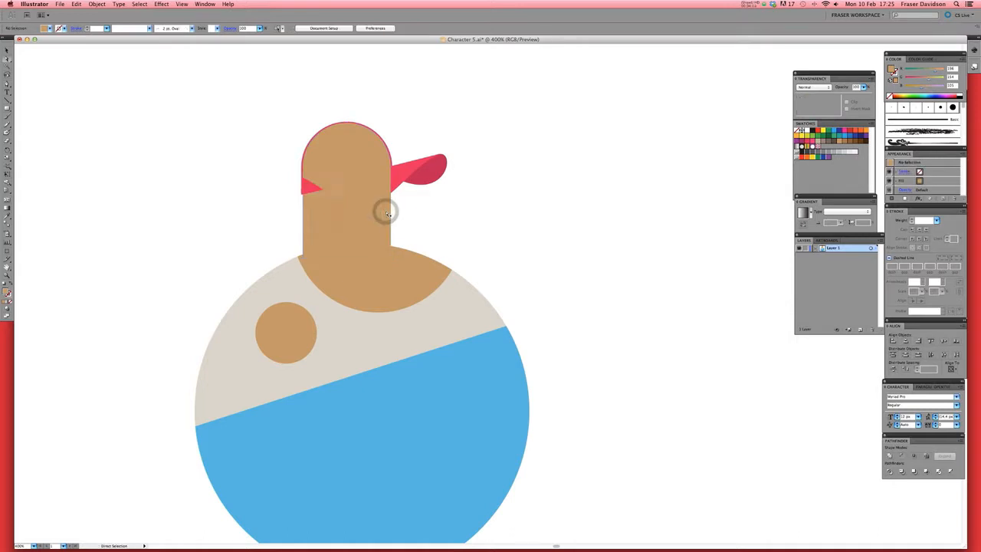
Recolour the head piece above the diagonal line to the darker brown A8805A as the cap's shadow
key("Delete")
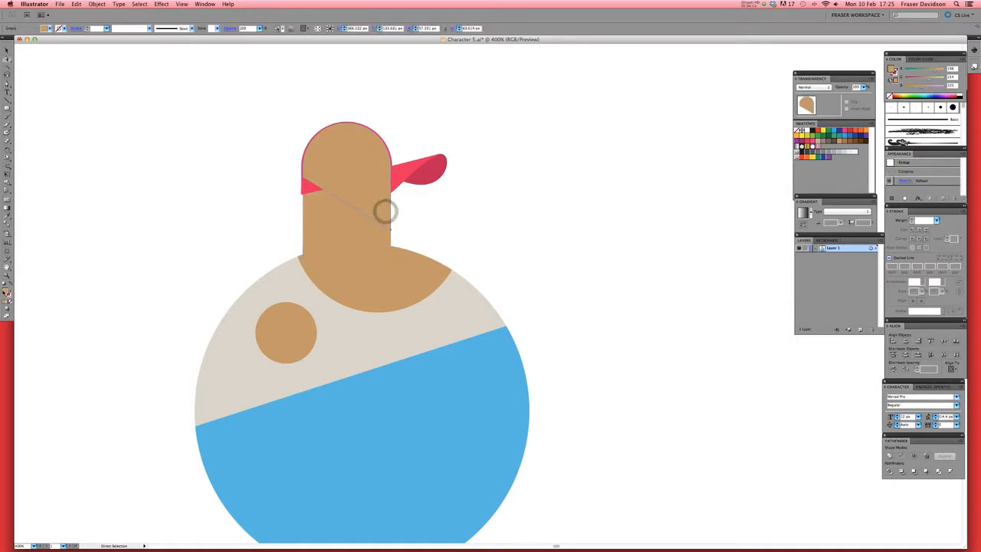
double_click(7, 290)
left_click(430, 194)
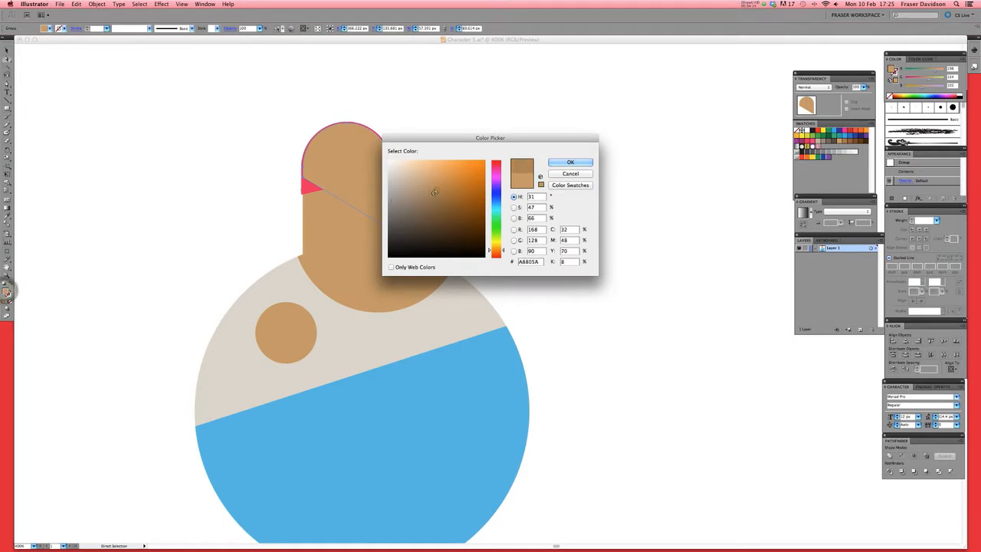
left_click(574, 162)
left_click(440, 125)
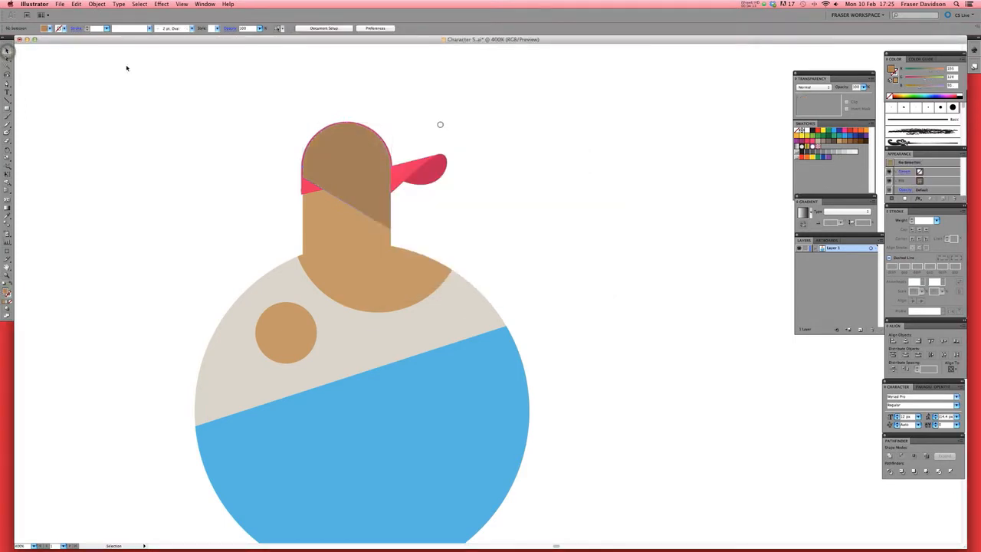
Cut all the red cap pieces and paste them in front of the dark brown head shadow
left_click_drag(453, 119, 416, 187)
left_click_drag(489, 107, 264, 211)
key("a")
left_click(399, 210)
key("v")
left_click(77, 3)
left_click(82, 32)
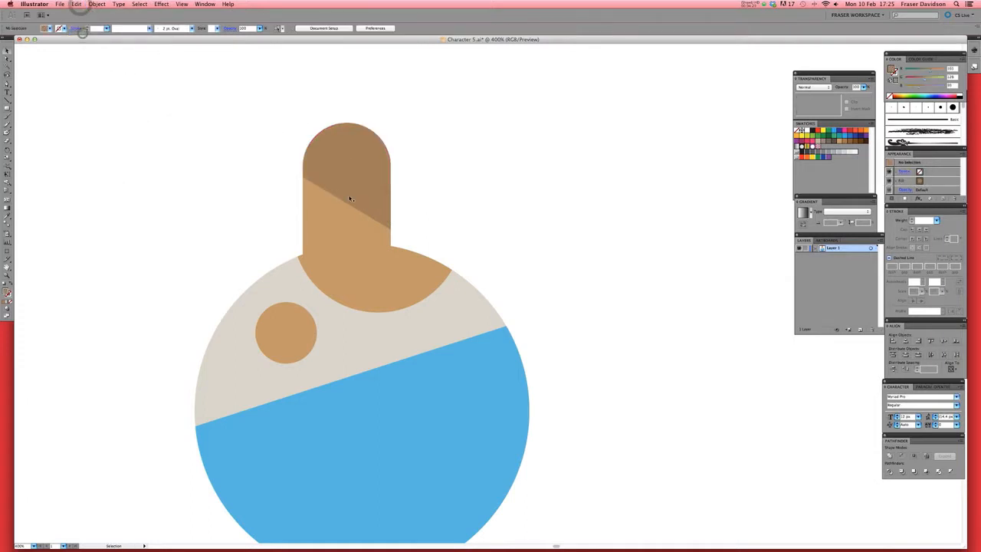
left_click(322, 178)
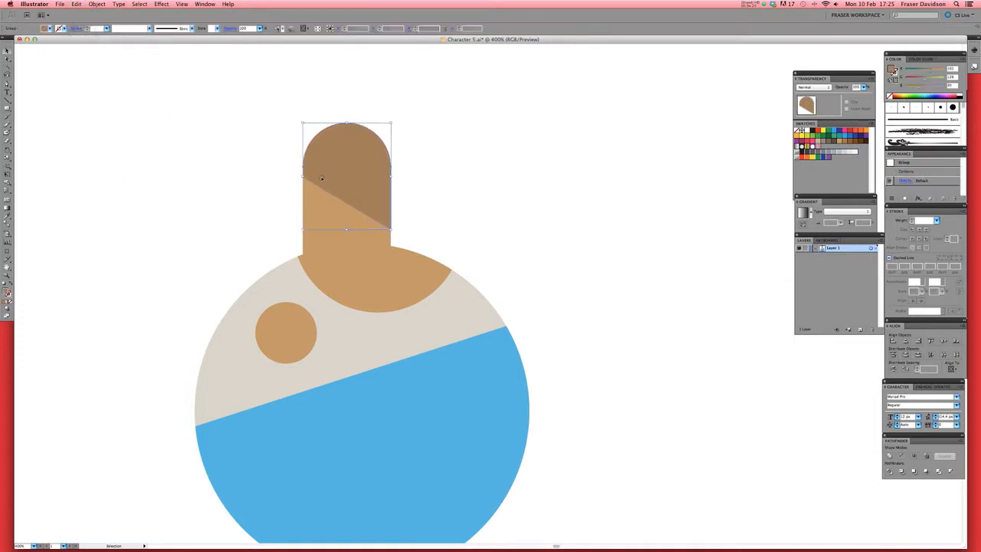
left_click(84, 4)
left_click(92, 57)
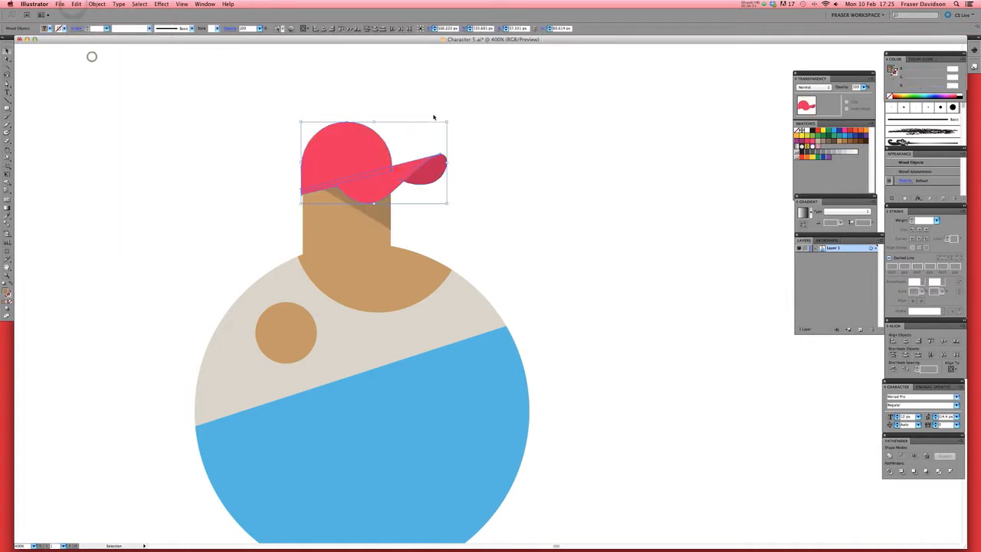
left_click(492, 118)
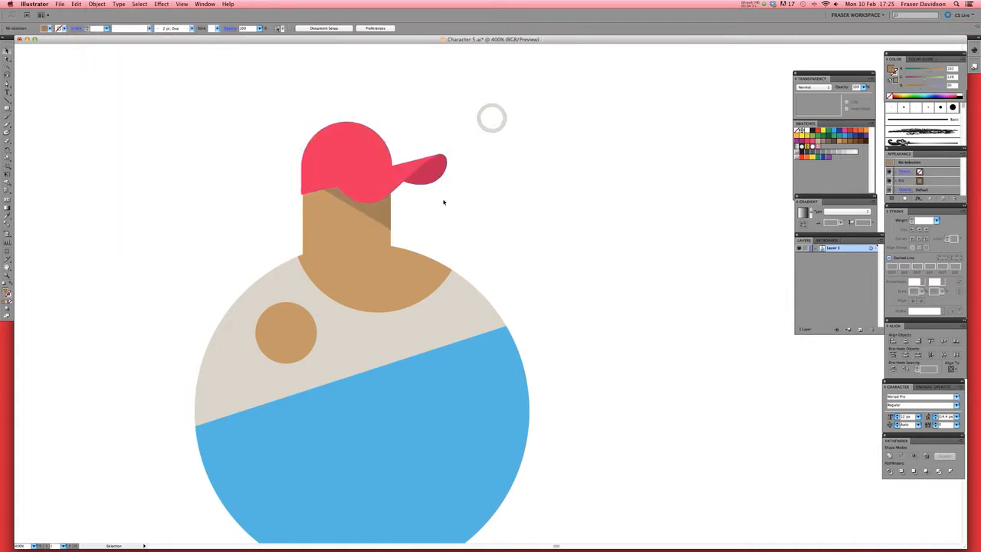
Select the head together with its cap and shadow and shift it slightly forward over the body
key("super+minus")
left_click_drag(479, 197, 552, 148)
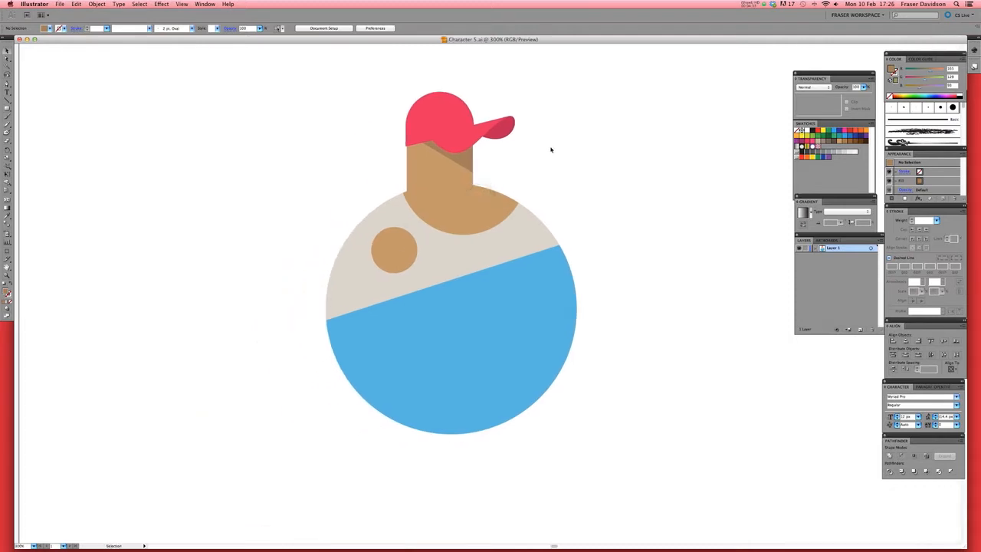
key("super+minus")
key("super+minus")
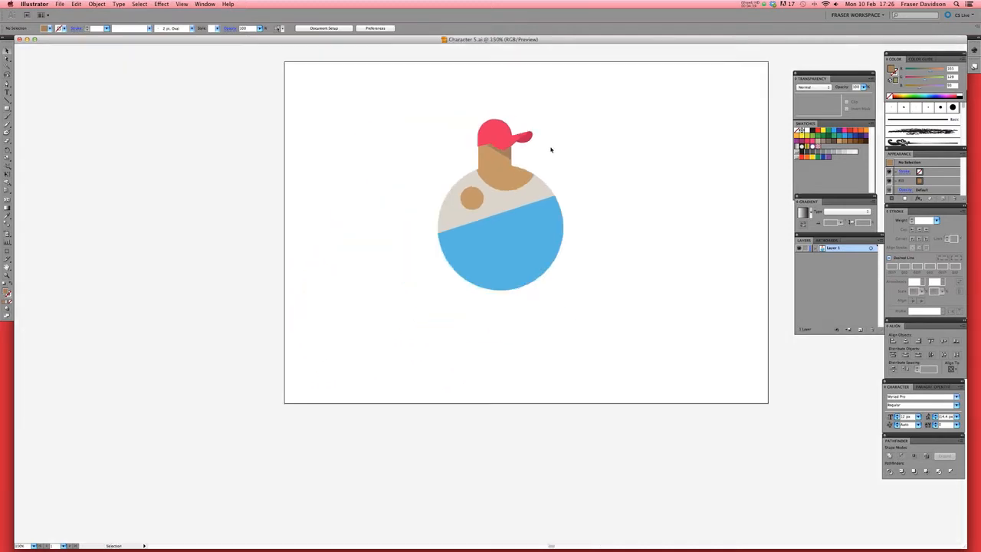
left_click_drag(570, 143, 527, 190)
left_click_drag(511, 150, 423, 207)
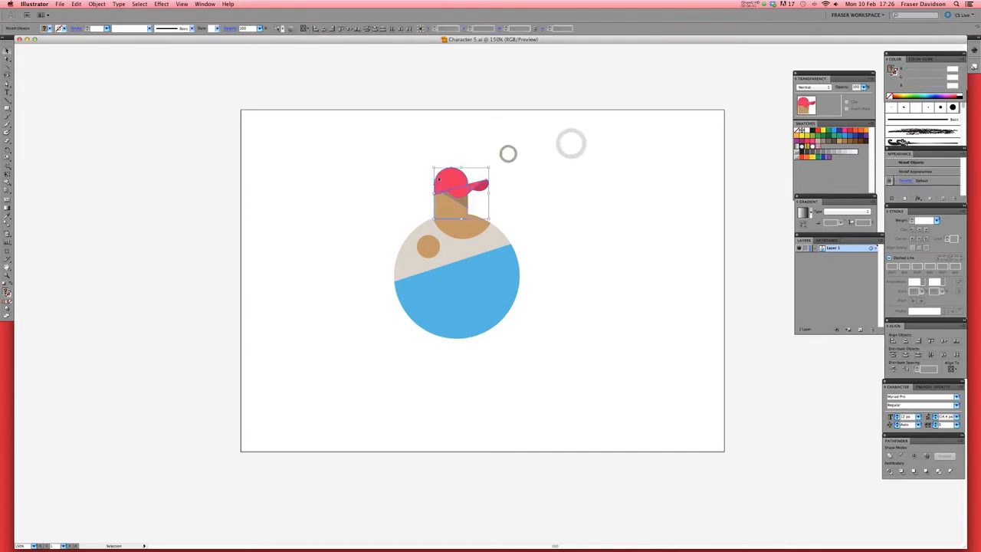
left_click_drag(461, 166, 461, 162)
left_click(464, 202, "super")
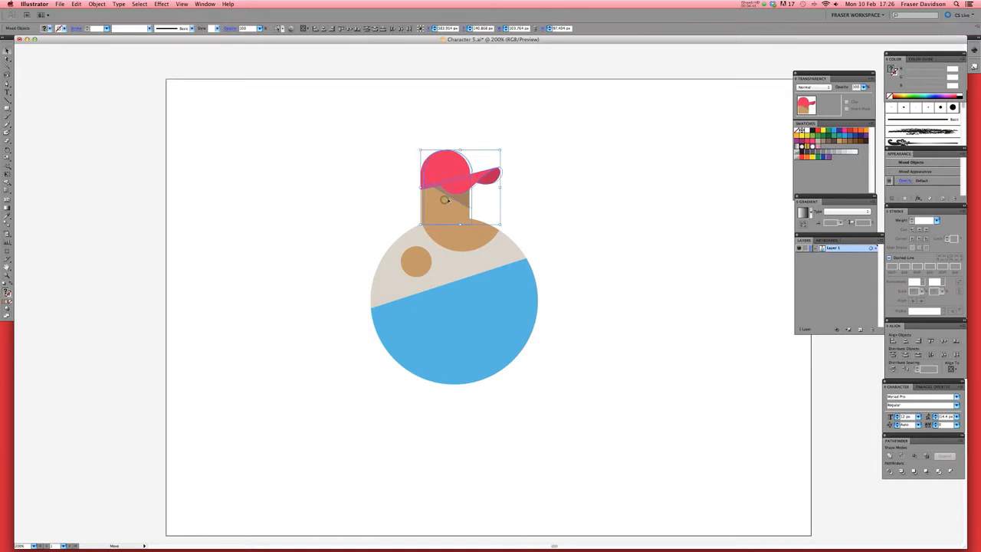
left_click(546, 180)
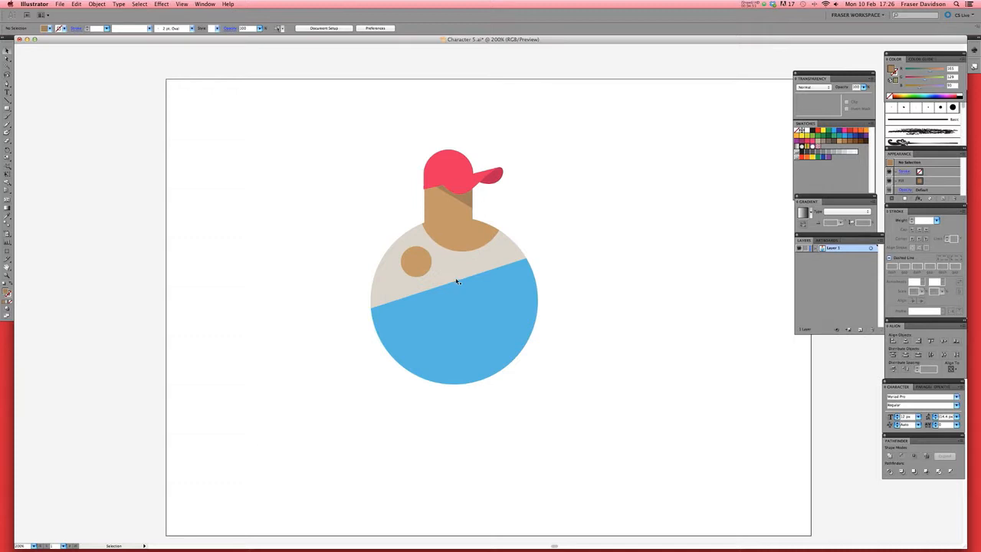
left_click_drag(499, 152, 397, 210)
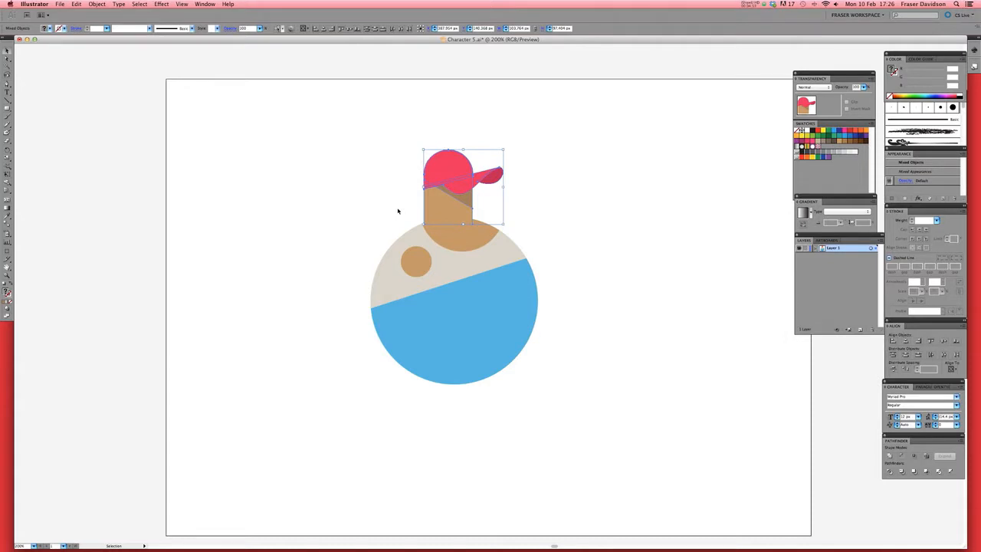
left_click(563, 152)
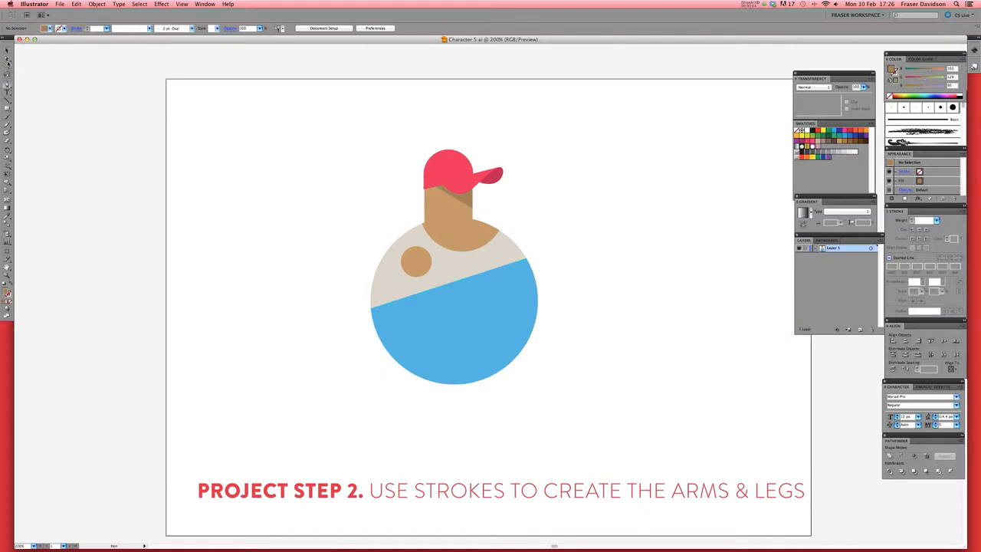
Draw a curved arm path from the shoulder circle down behind the body, using the head's tan as stroke with no fill
left_click(442, 215)
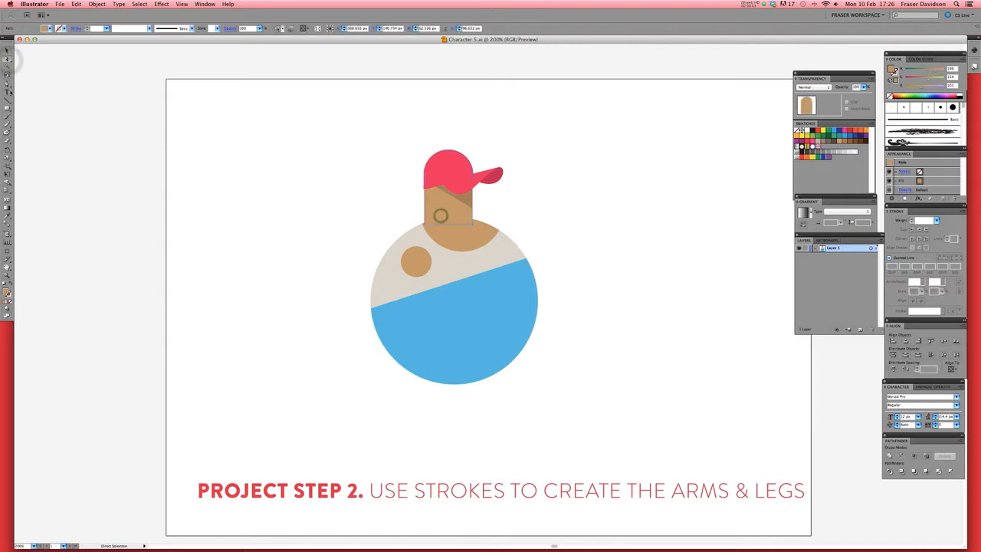
left_click(7, 85)
left_click(296, 159, "super")
left_click_drag(353, 239, 332, 178)
left_click(395, 200)
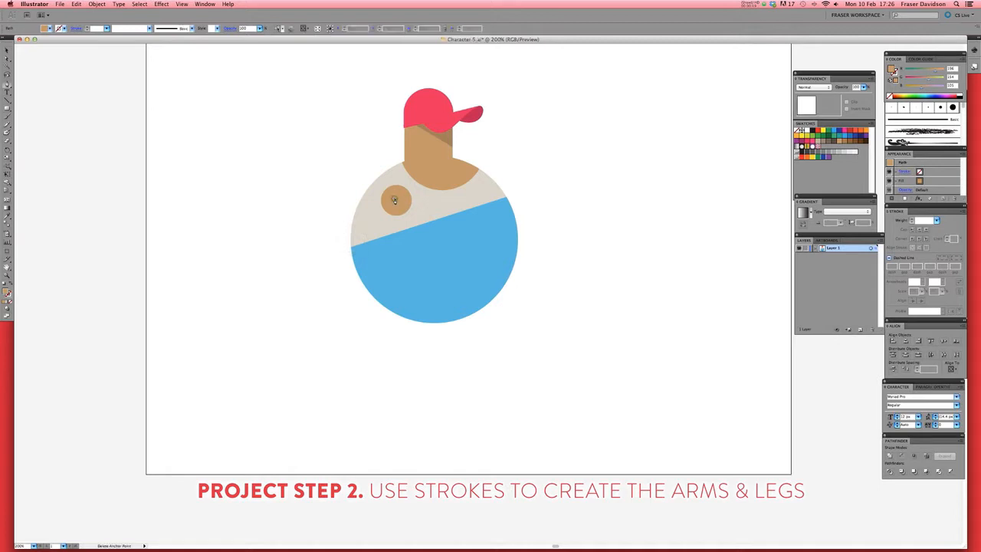
mouse_move(333, 313)
left_mouse_down()
mouse_move(340, 437)
mouse_move(343, 420)
left_mouse_up()
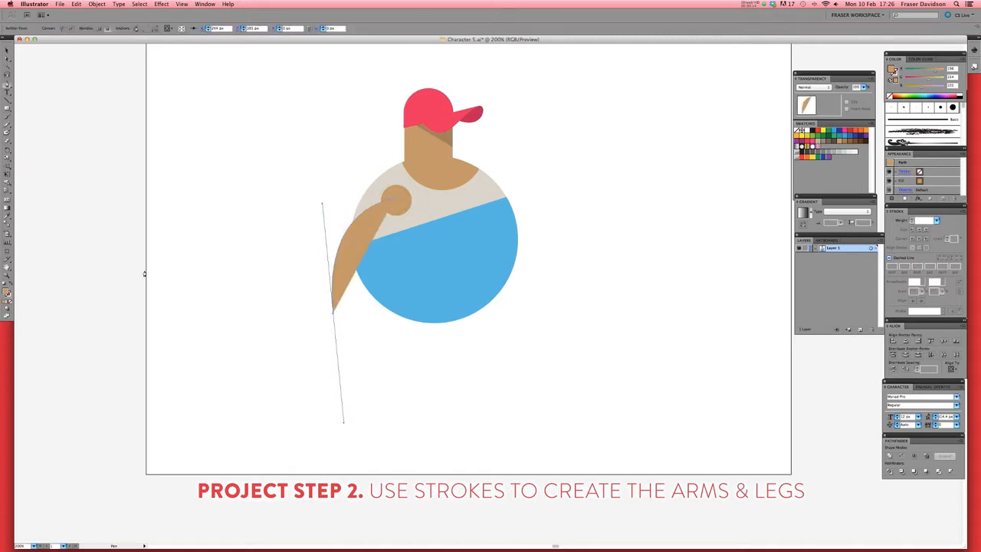
left_click(12, 283)
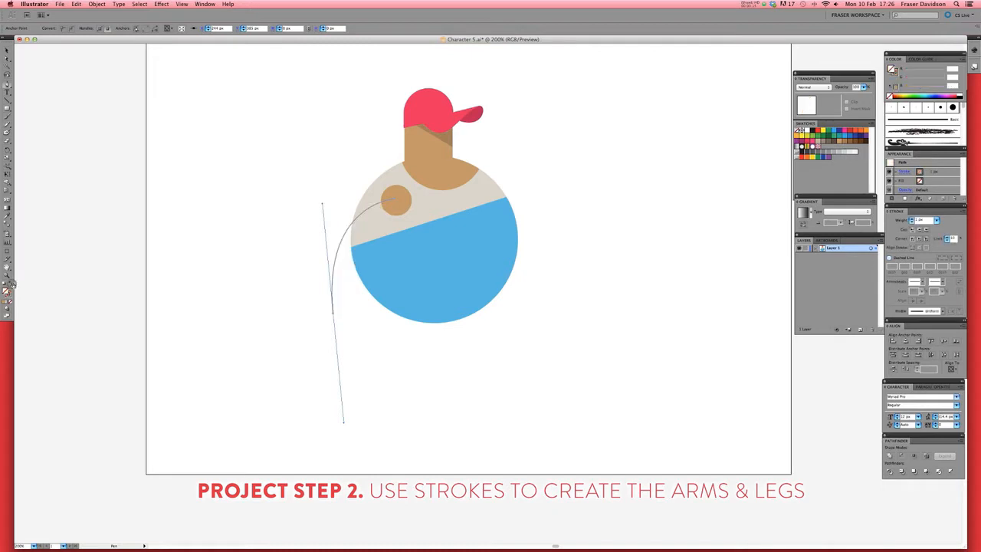
Set the arm path's stroke weight to 20 px with round caps
left_click(10, 49)
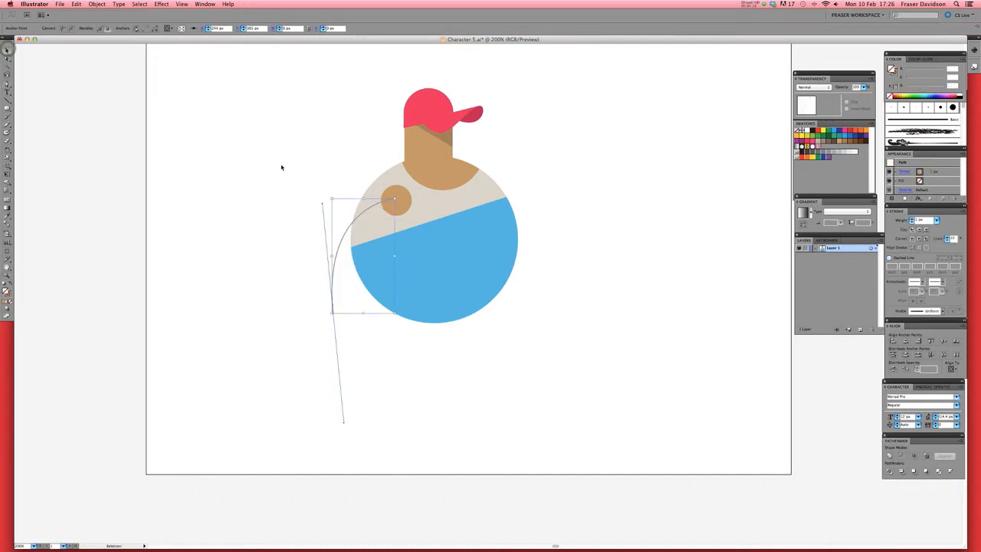
left_click(912, 219)
left_click(912, 220)
left_click(911, 220)
left_click(912, 221)
left_click(912, 220)
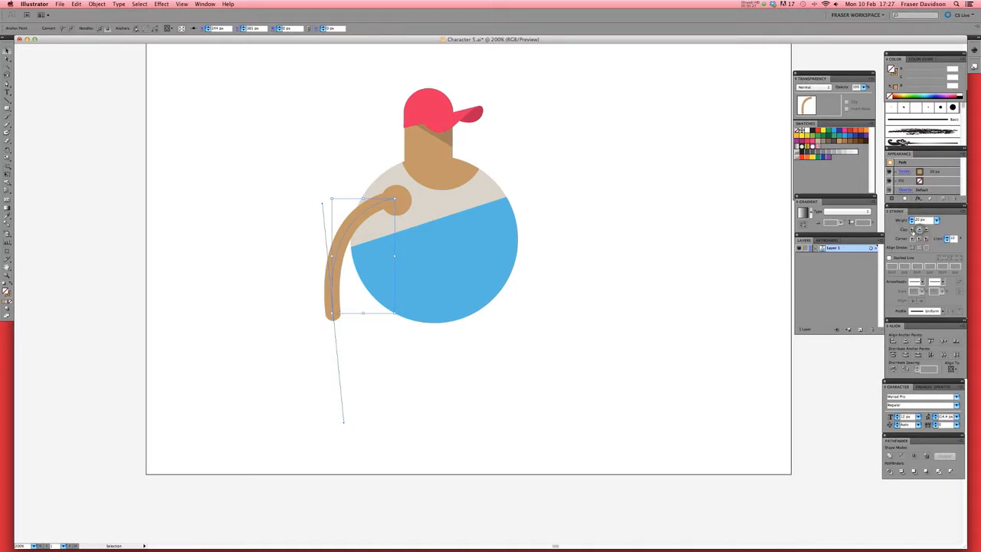
left_click(8, 50)
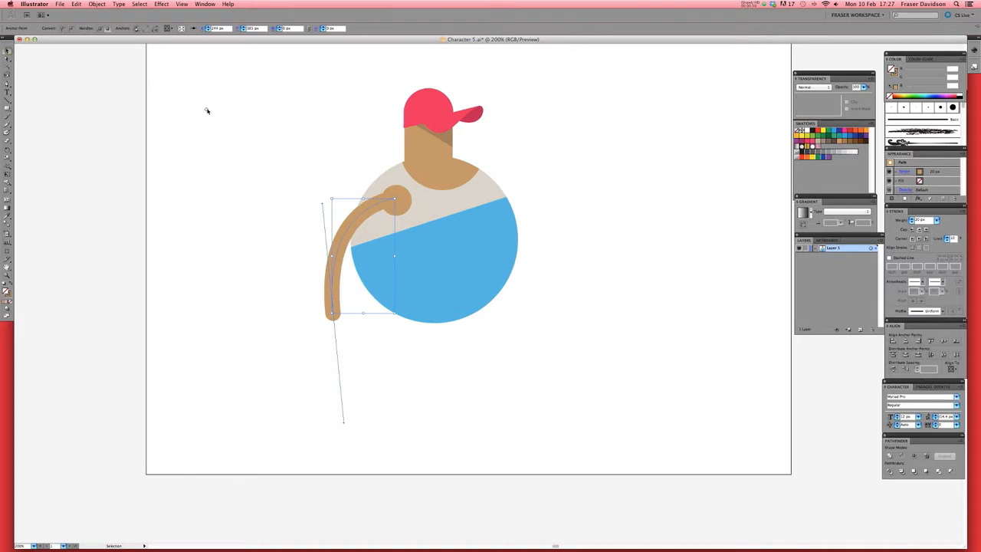
left_click(206, 107)
Enlarge the tan shoulder circle slightly around the arm's upper end
left_click(396, 193)
left_click_drag(396, 194, 400, 186)
left_click(369, 206)
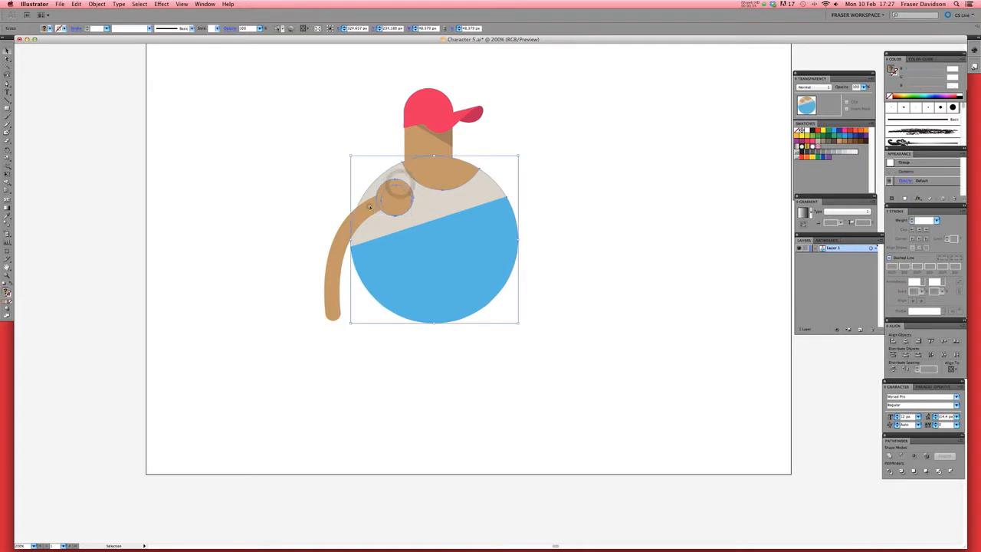
left_click(546, 178)
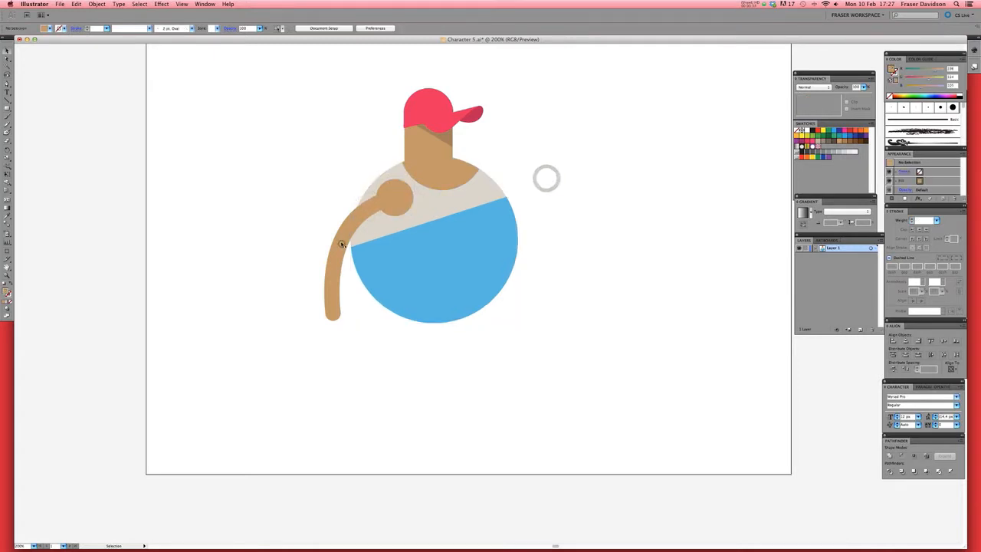
Duplicate the arm path and reflect the copy across the vertical axis
left_click(341, 243)
key("a")
left_click(340, 243)
key("super+c")
key("super+v")
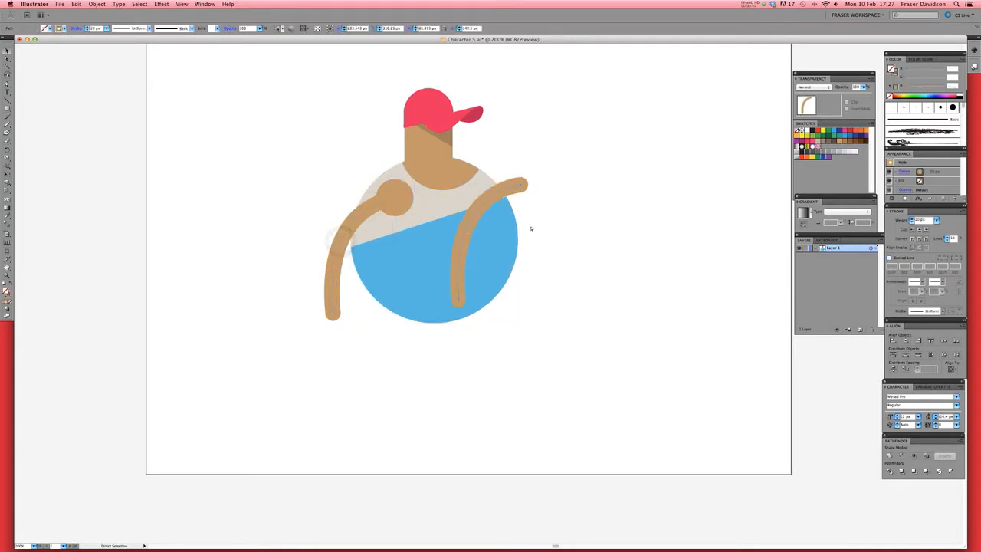
right_click(494, 200)
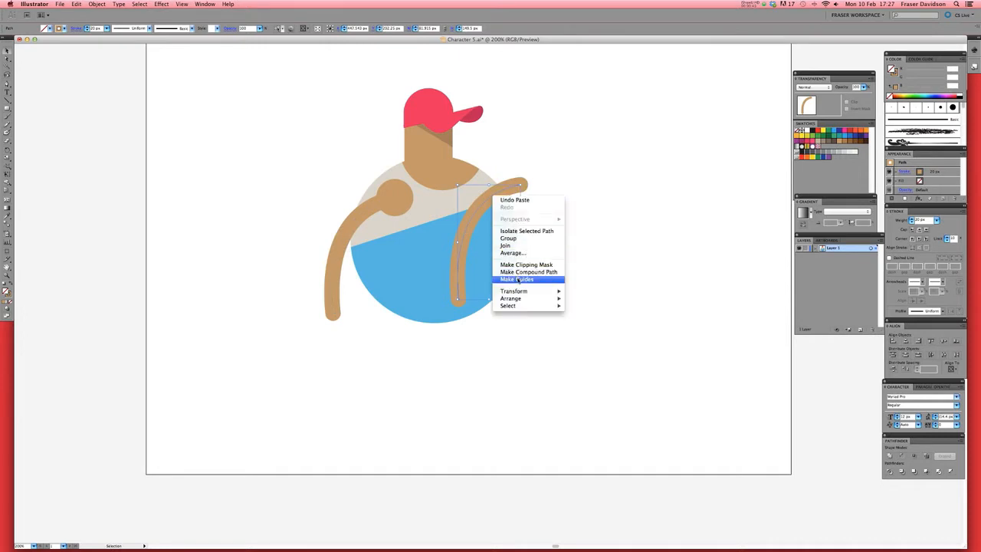
mouse_move(536, 291)
left_click(613, 317)
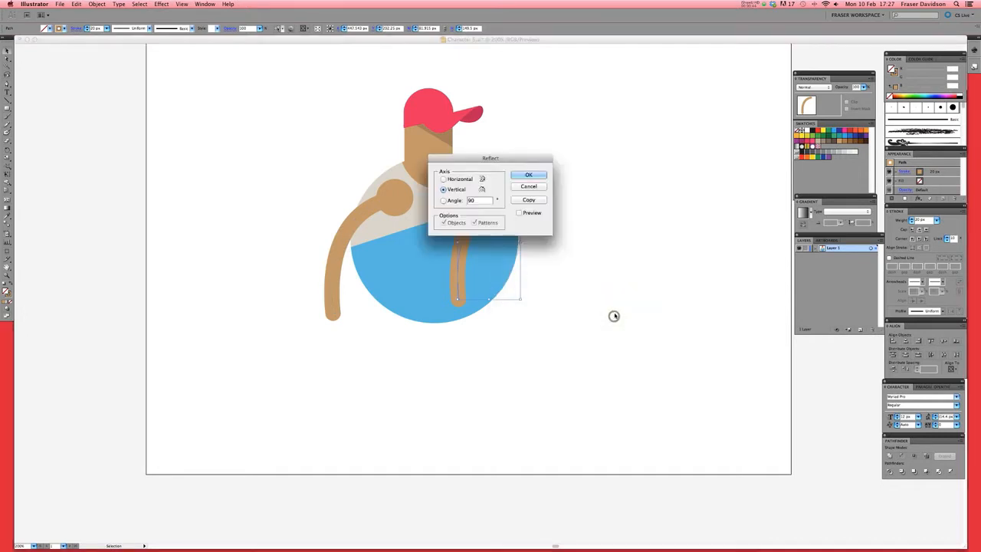
left_click(520, 176)
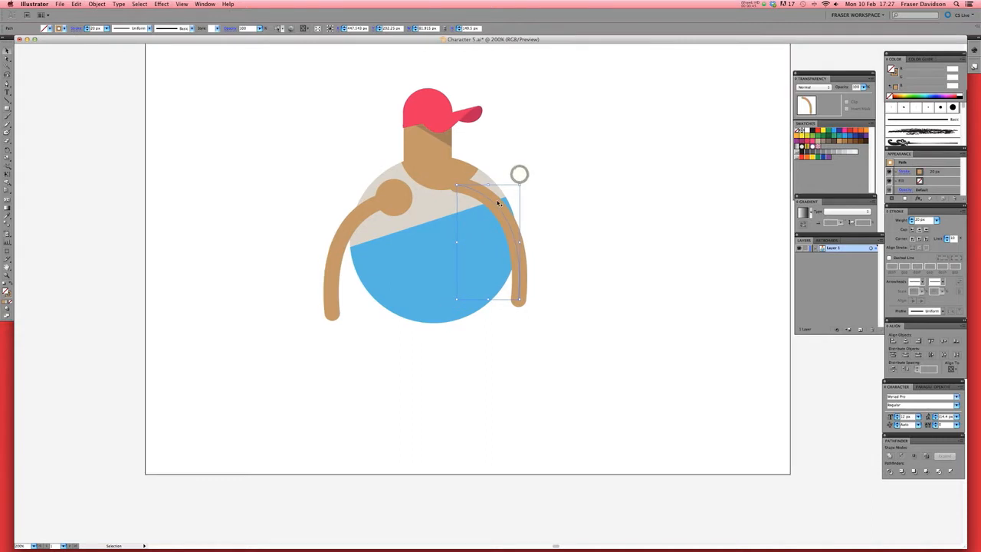
Move the mirrored arm to the front shoulder, send it to the back, and tuck its upper end behind the body
left_click_drag(494, 204, 517, 184)
right_click(517, 190)
mouse_move(579, 293)
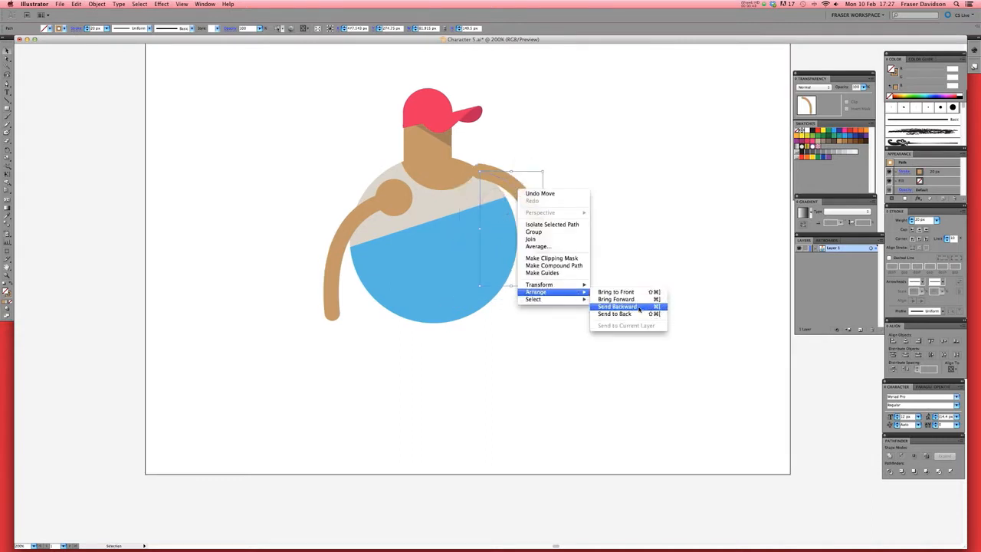
left_click(637, 311)
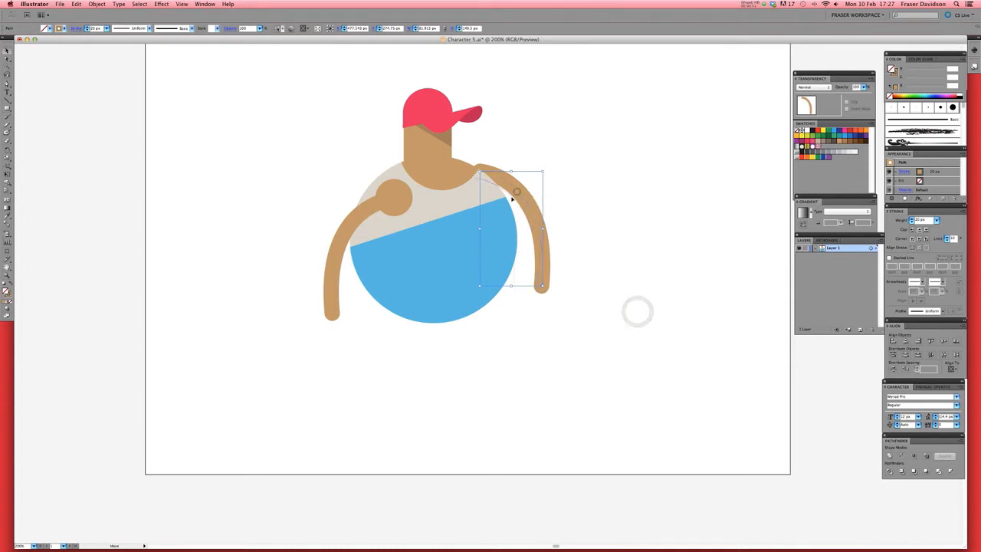
left_click_drag(515, 192, 505, 197)
left_click(567, 167)
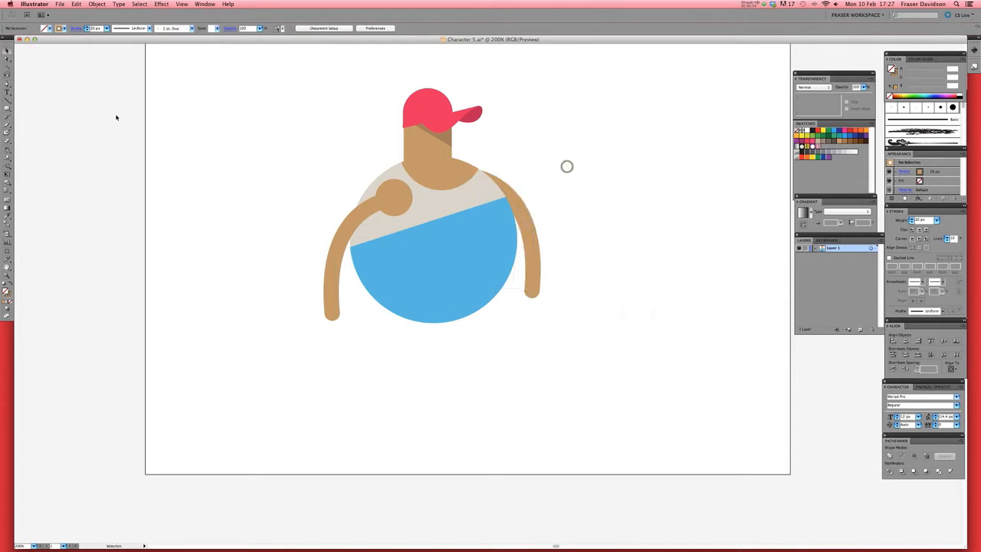
Draw a straight vertical leg path from inside the blue shorts down to near the artboard's lower edge
key("p")
left_click(455, 278)
left_click(587, 351)
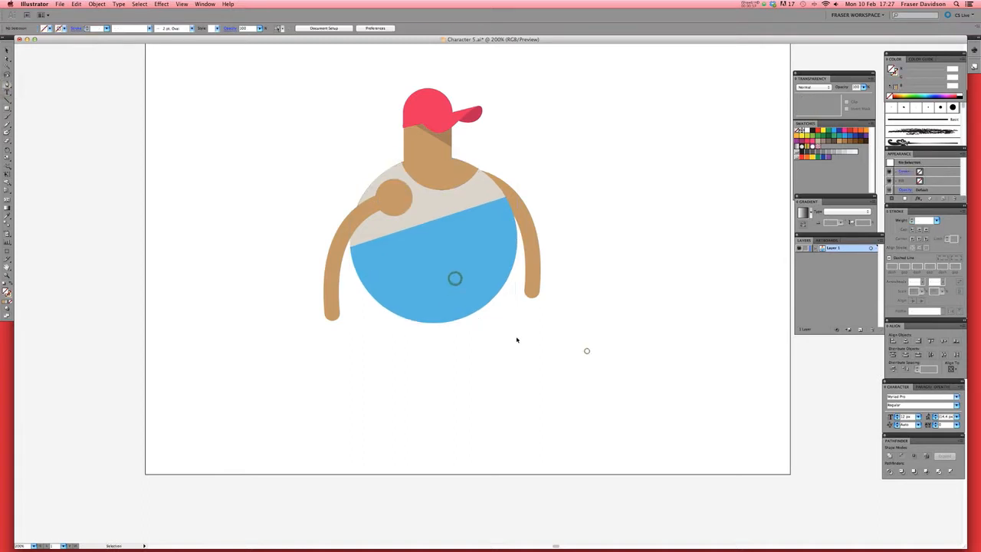
left_click(409, 284)
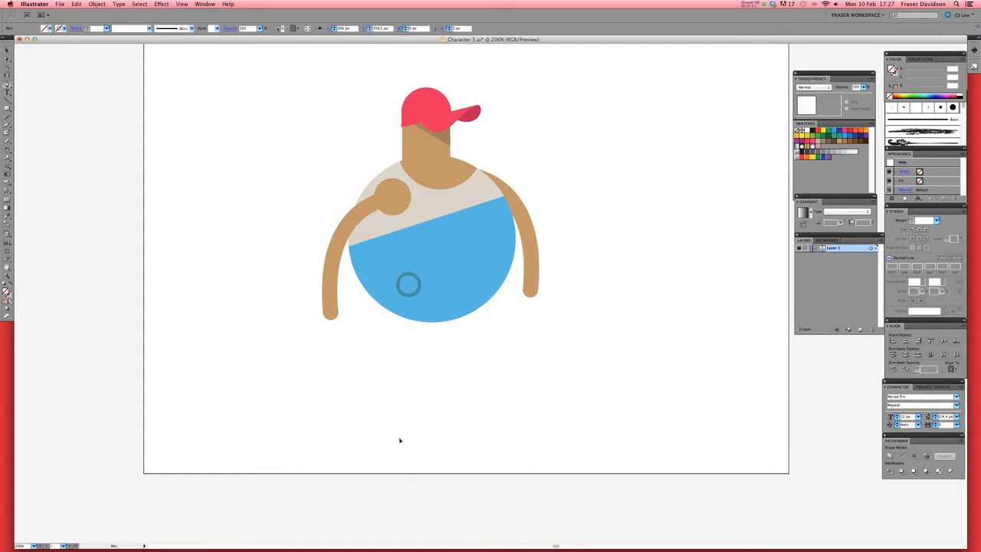
left_click(400, 439, "shift")
Apply the shorts' blue to the straight leg path as its stroke colour, with no fill
left_click(7, 217)
left_click(404, 254)
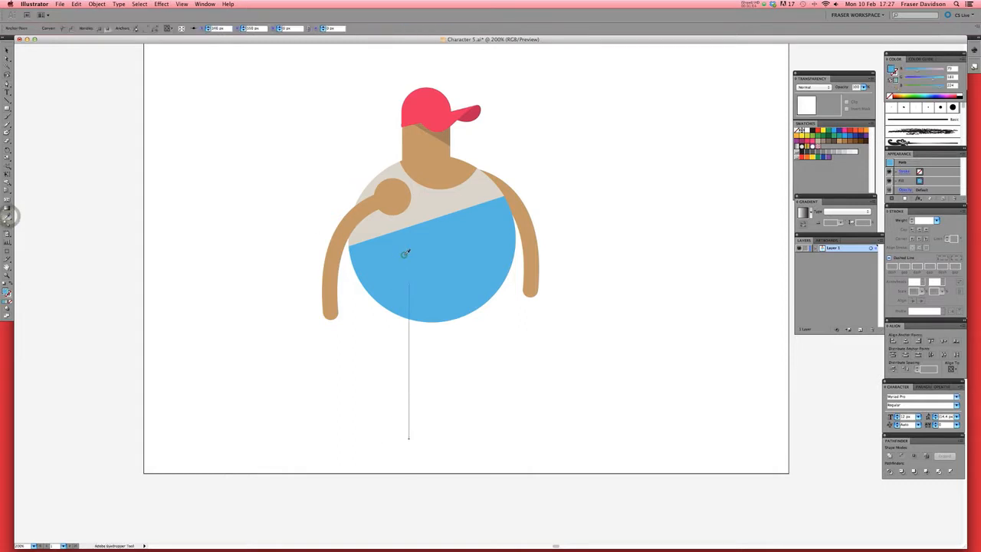
left_click(9, 285)
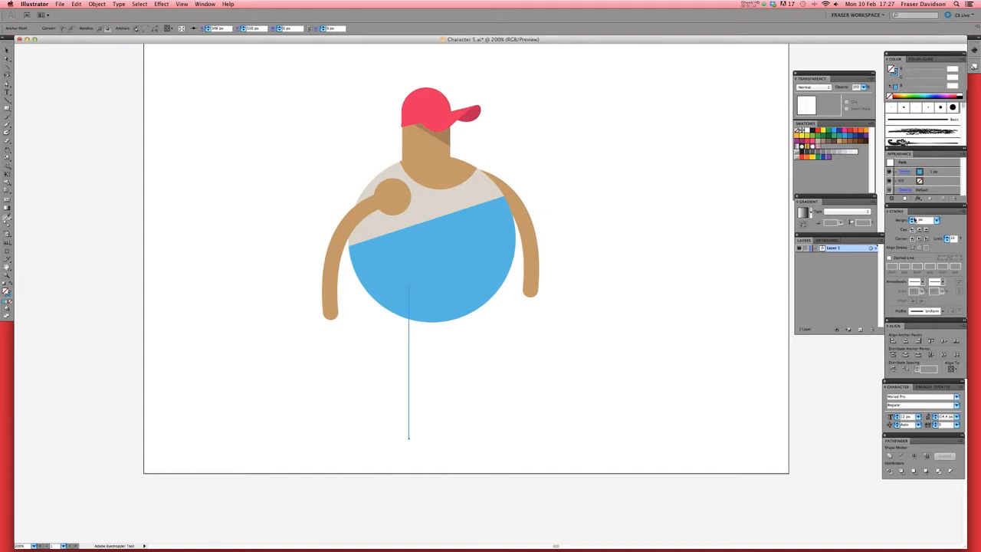
Thicken the leg path's stroke to 40 px and give its ends a butt cap
left_click(912, 219, "shift")
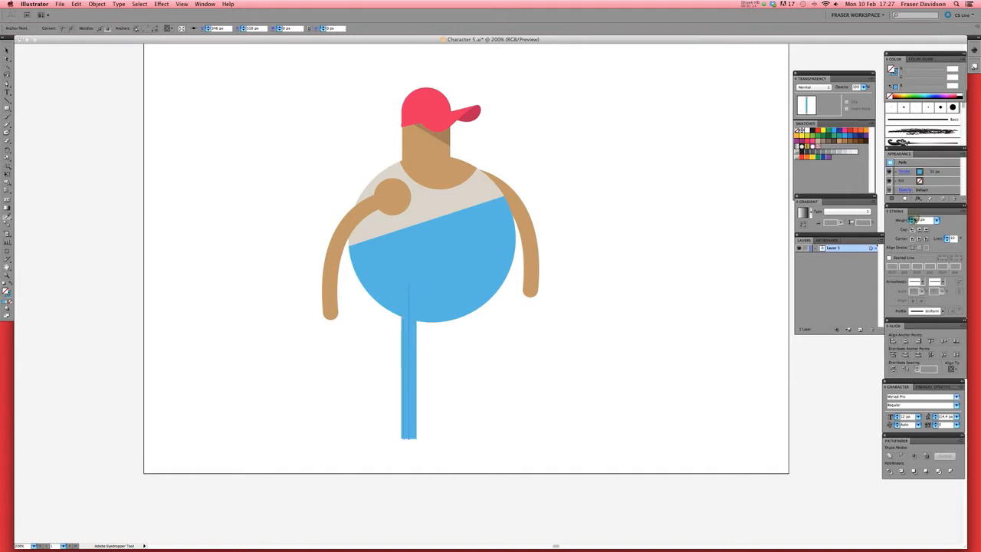
left_click(912, 218, "shift")
left_click(913, 219, "shift")
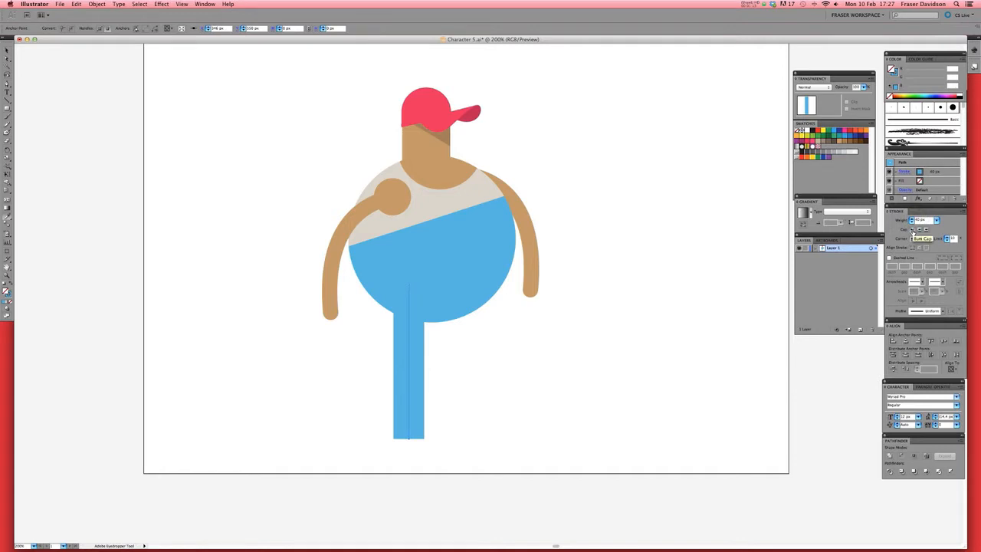
left_click(920, 231)
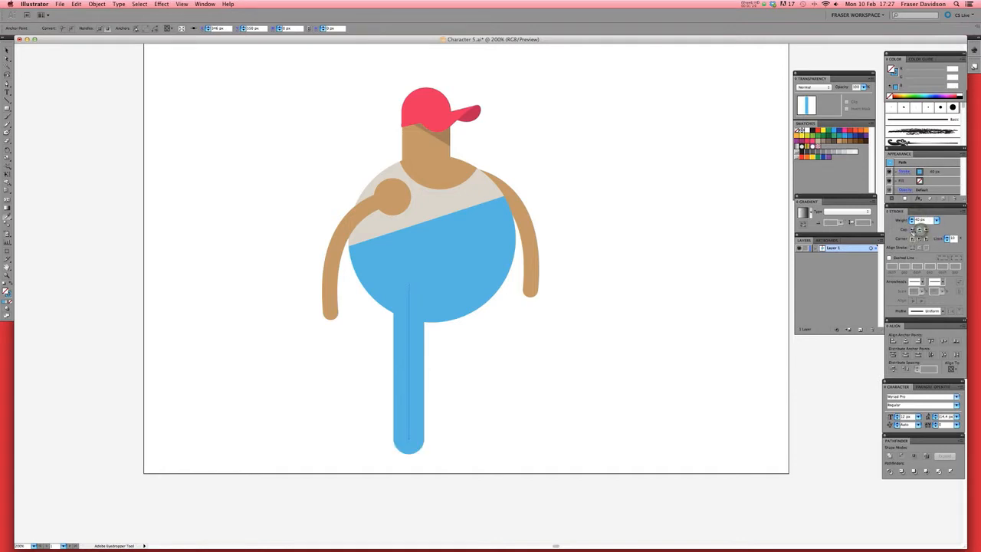
left_click(914, 229)
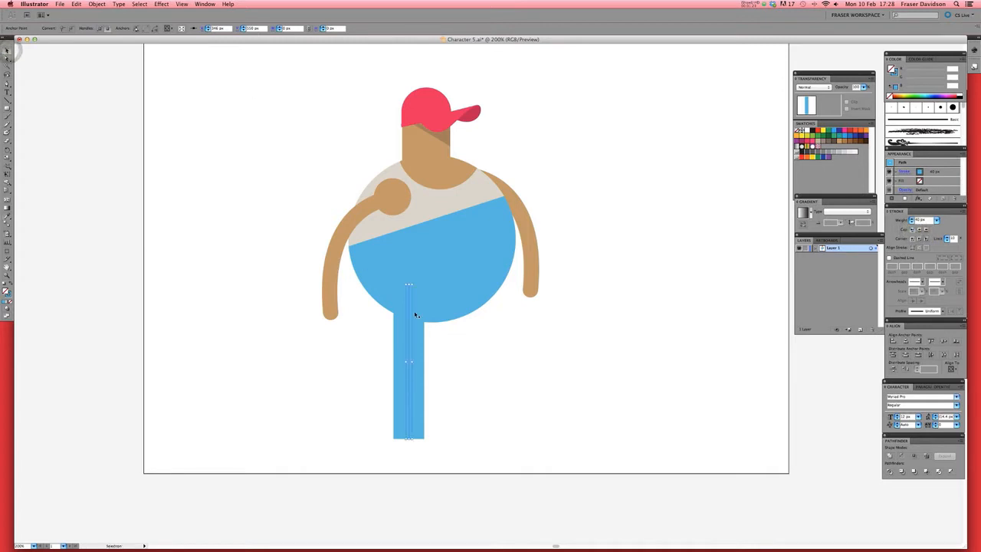
Move the blue leg toward the character's back and place a parallel copy beside it as the second leg
left_click(475, 393)
left_click_drag(484, 343, 391, 373)
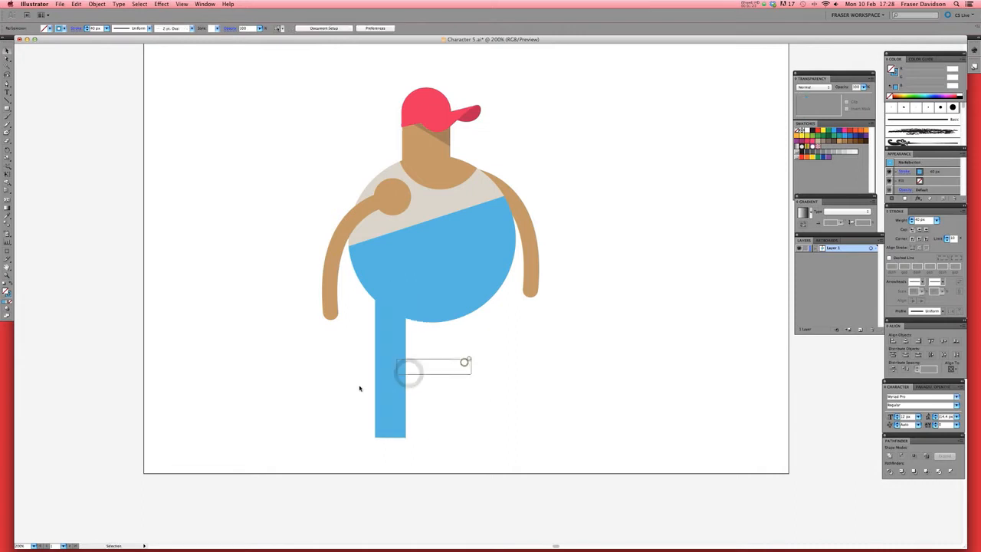
key("super+c")
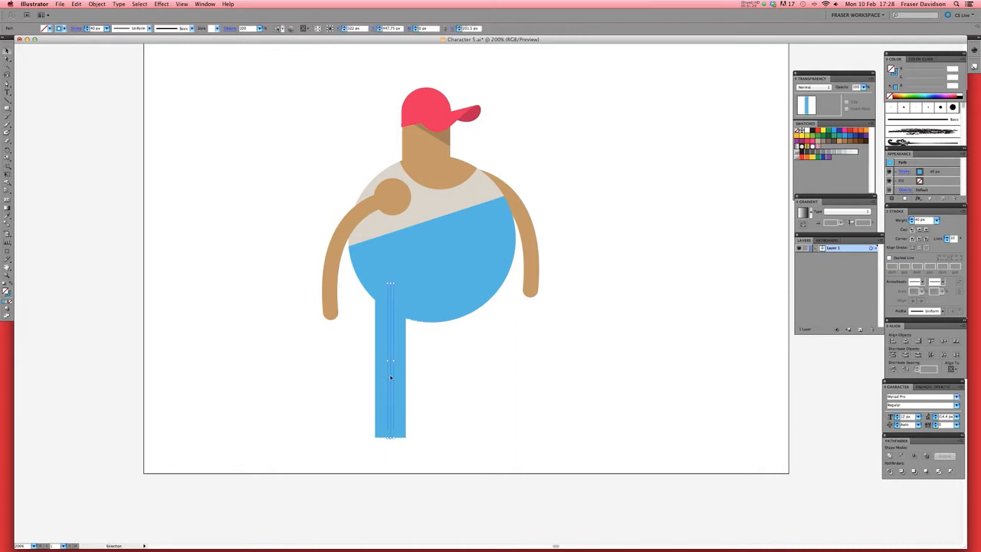
left_click_drag(394, 377, 434, 377)
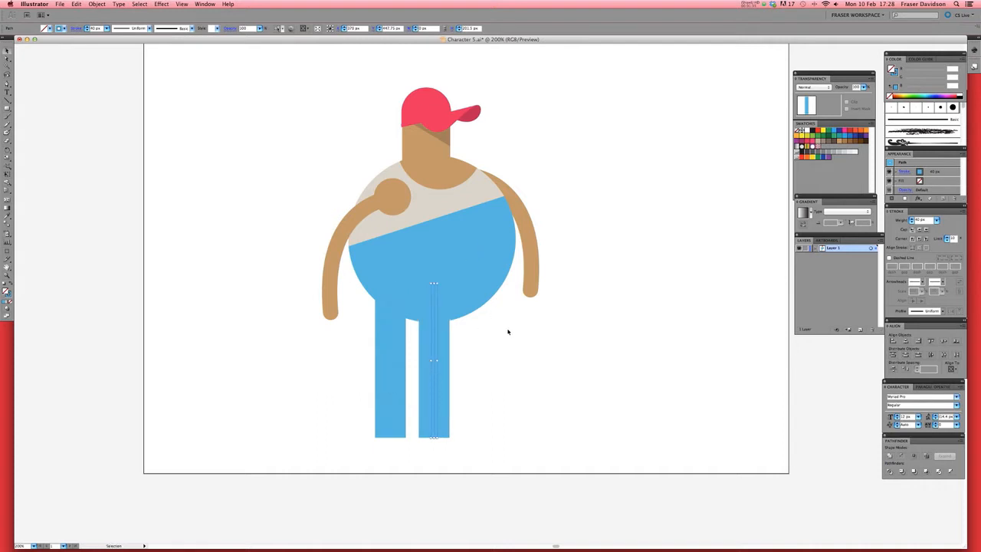
Duplicate the second leg in place and recolour the copy's stroke a darker blue with RGB 66, 151, 178
left_click(510, 363)
scroll(498, 362, "down", 1)
left_click_drag(496, 360, 416, 374)
scroll(418, 374, "down", 1)
key("a")
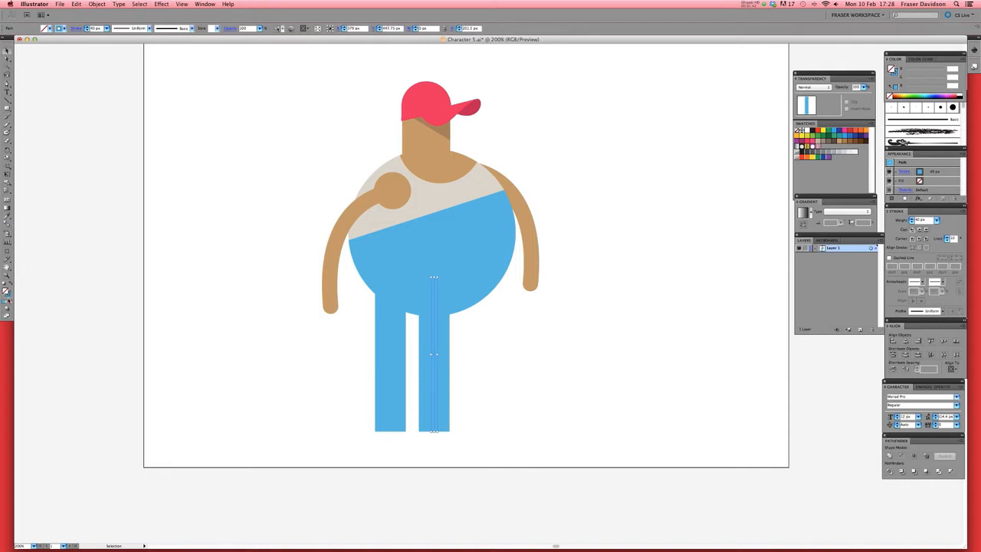
double_click(8, 298)
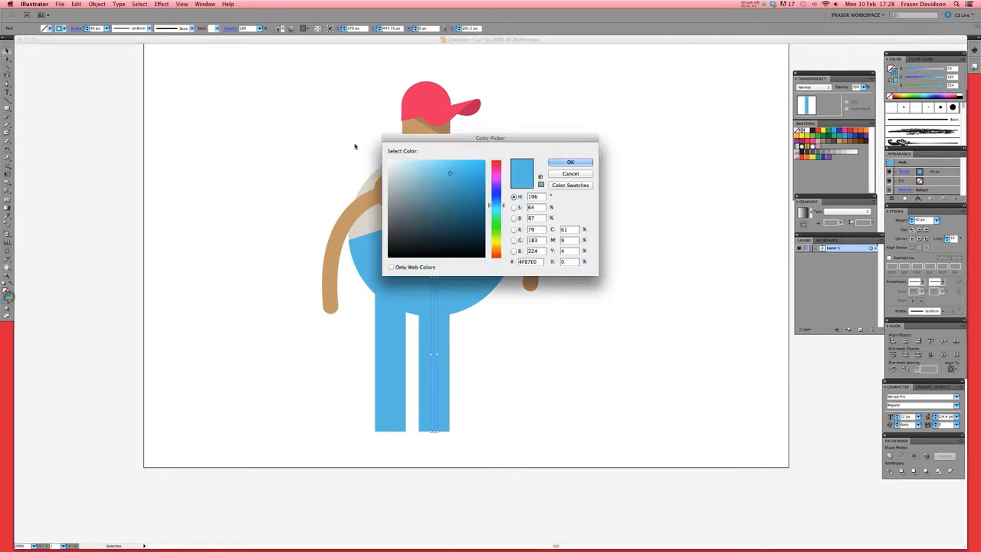
left_click(450, 189)
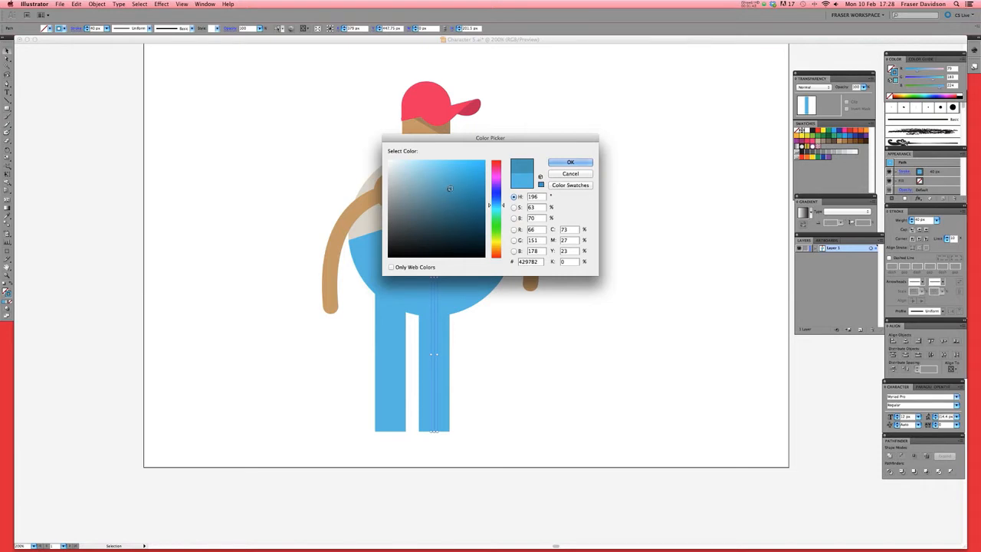
left_click(571, 163)
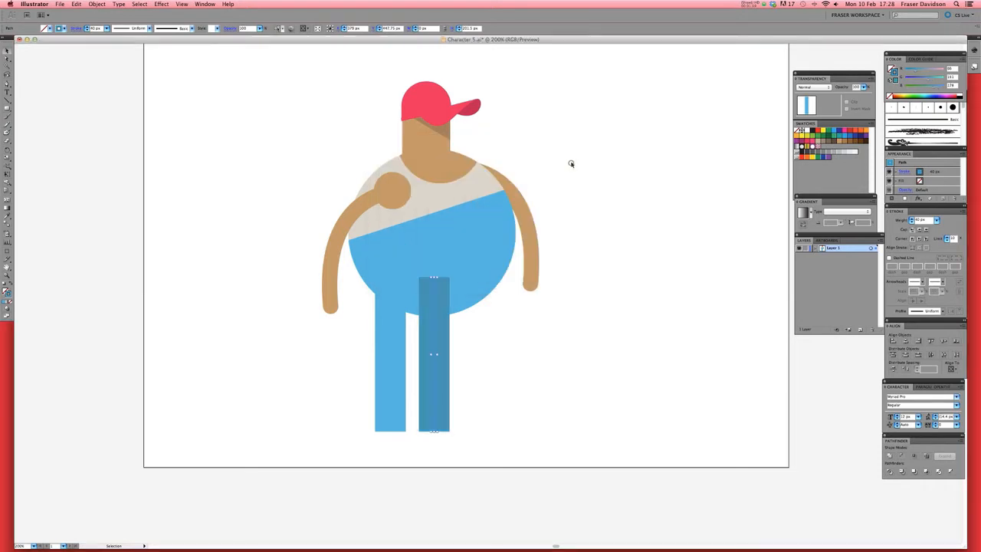
mouse_move(512, 351)
left_mouse_down()
mouse_move(433, 385)
mouse_move(511, 363)
left_mouse_up()
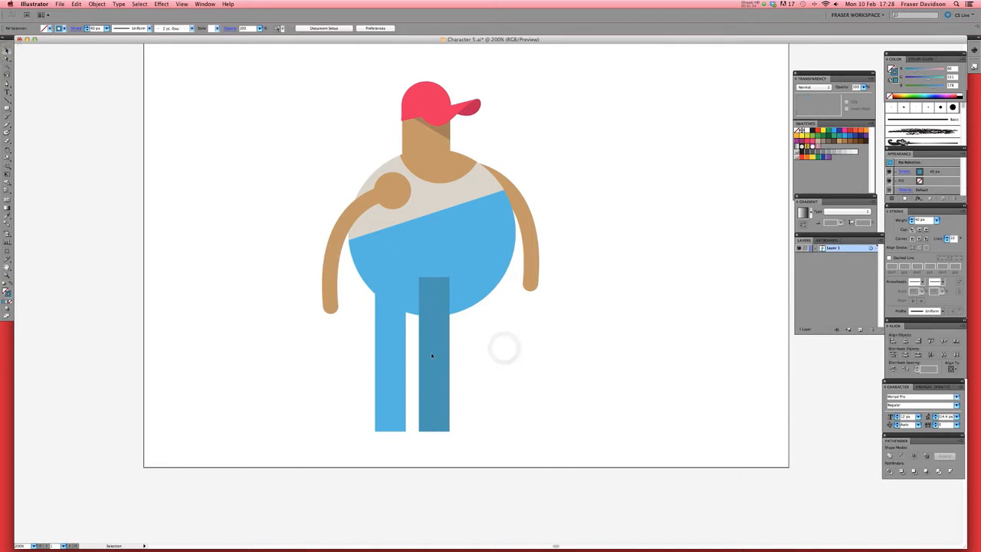
left_click_drag(435, 357, 492, 361)
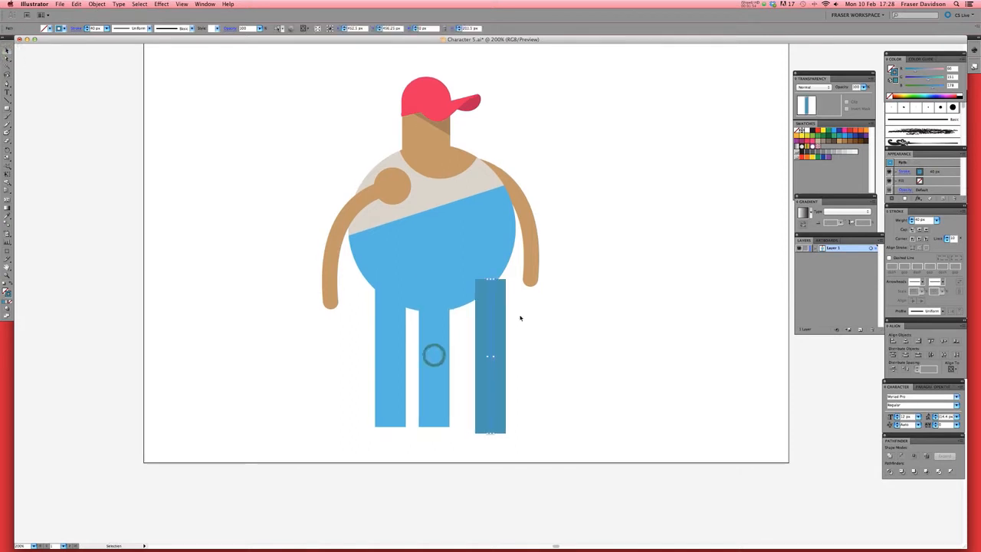
key("super+z")
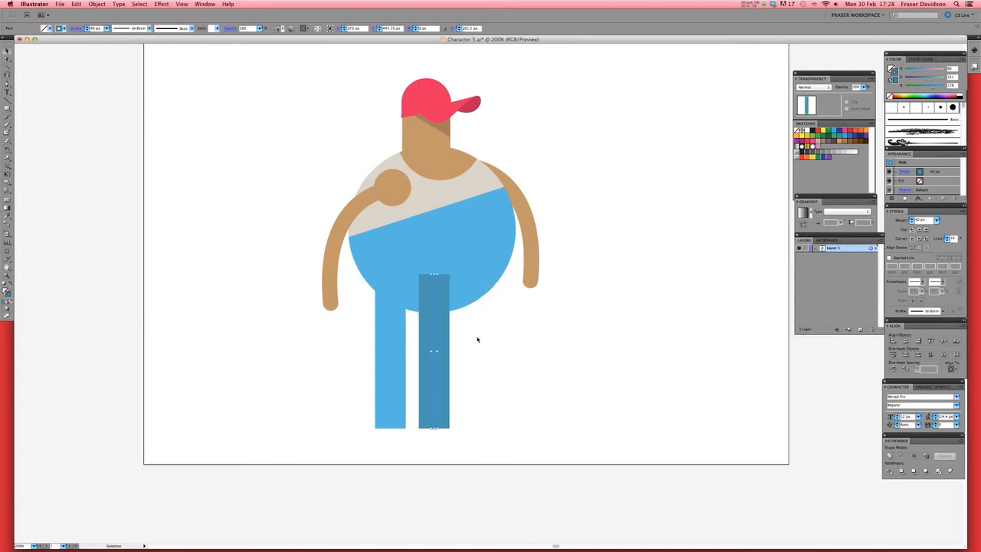
Send the second leg and its dark blue copy to the back, behind the body
right_click(434, 358)
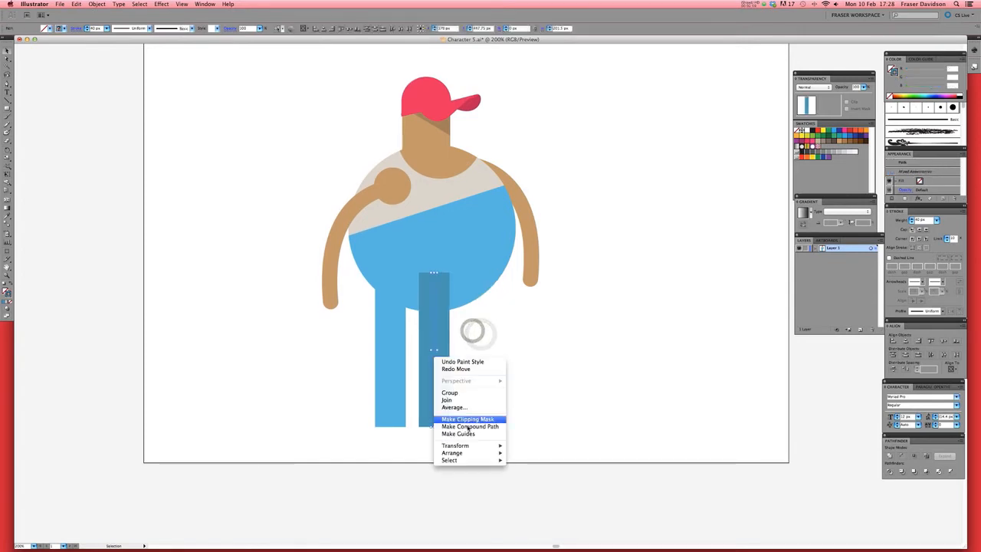
mouse_move(468, 446)
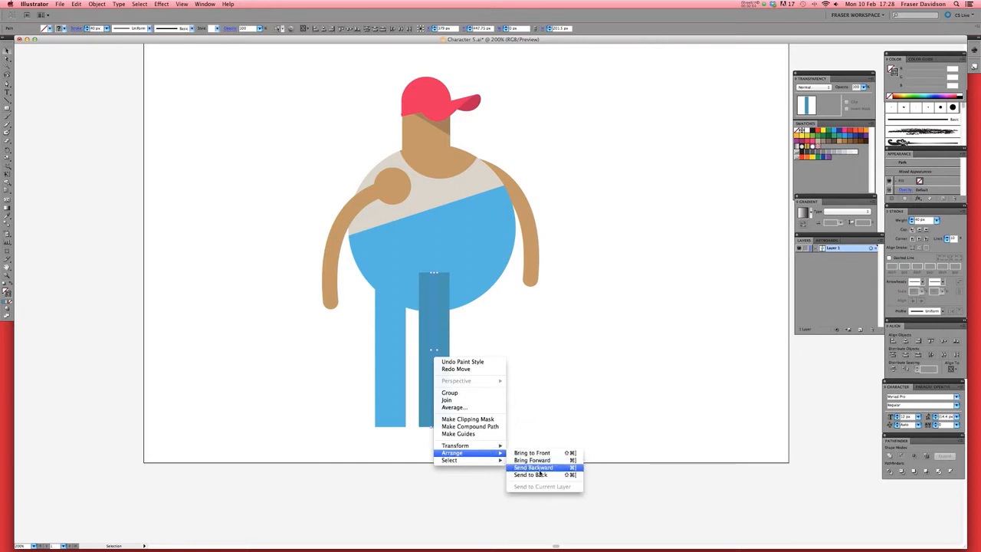
left_click(540, 474)
left_click(492, 338)
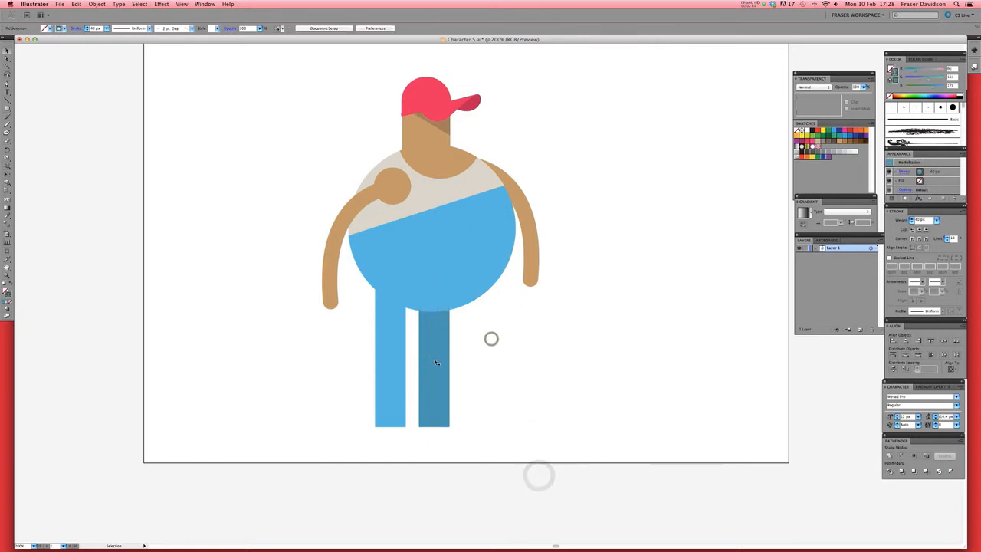
Shorten the dark blue copy from its lower end so it shades only the upper part of the second leg
left_click(435, 360)
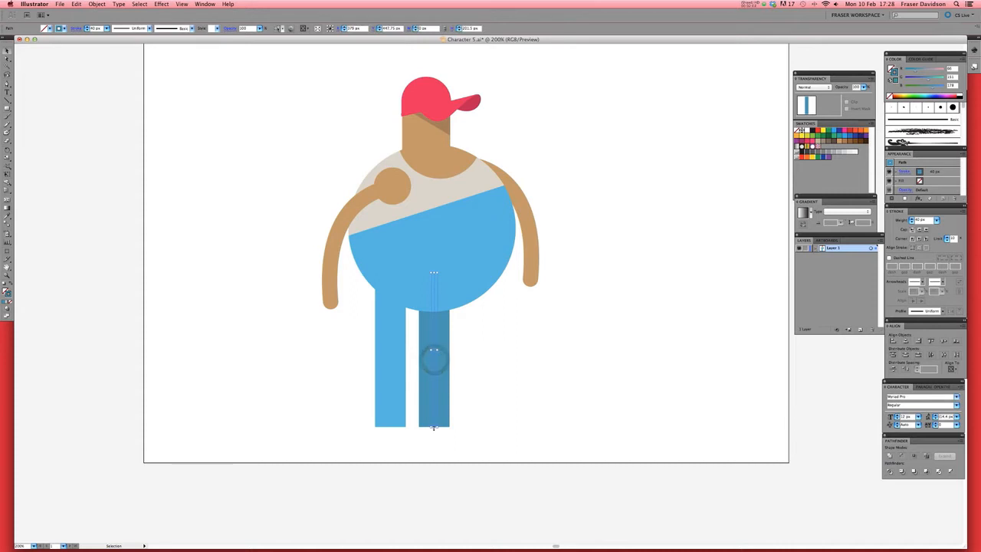
left_click_drag(436, 371, 436, 348)
left_click(515, 344)
key("super+minus")
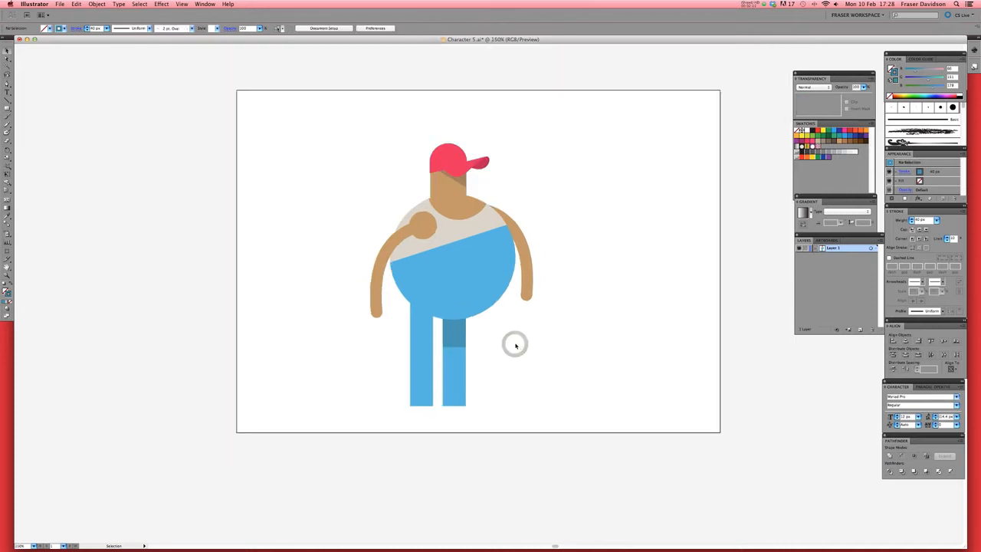
key("super+minus")
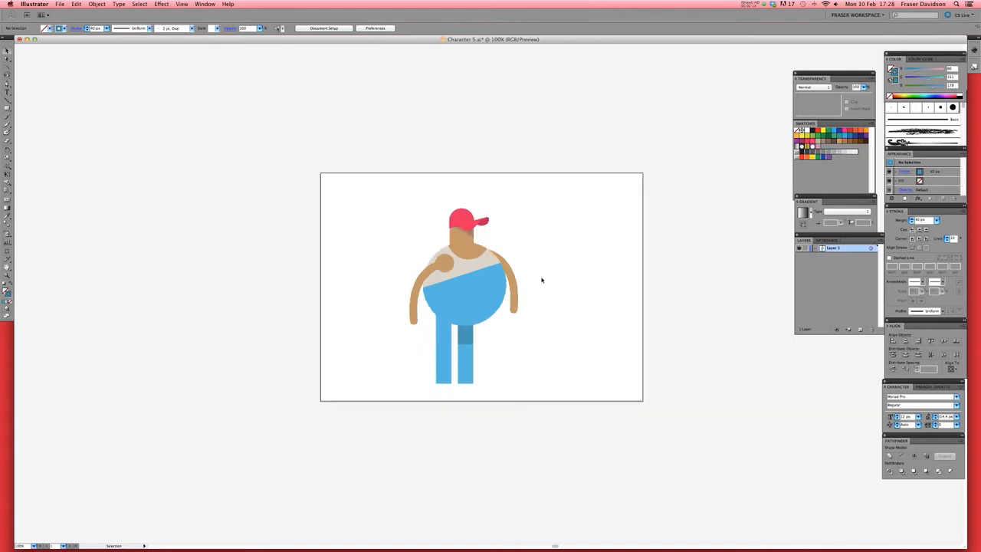
left_click_drag(544, 260, 543, 274)
left_click_drag(511, 302, 511, 305)
left_click(545, 264)
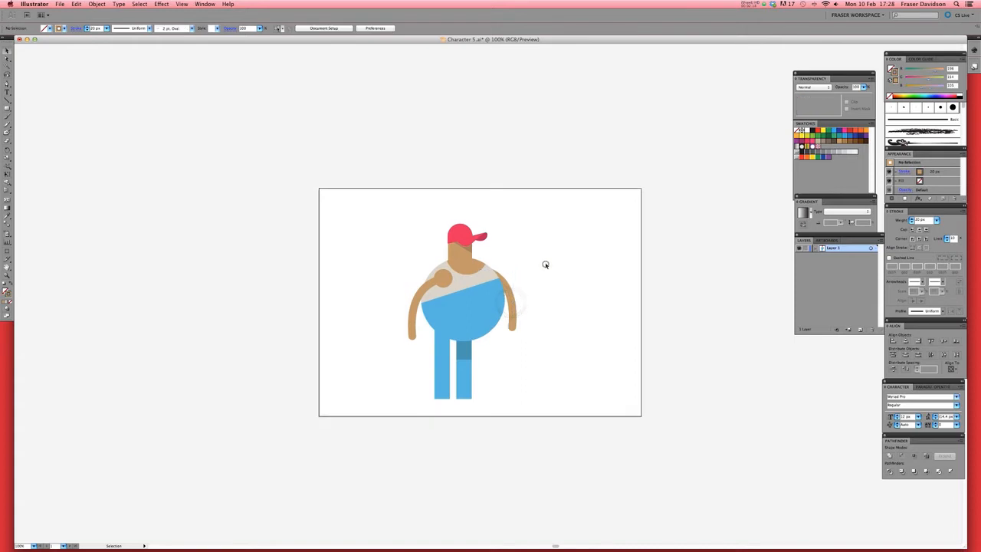
Rotate the blue area of the body counterclockwise so its upper edge slopes more steeply across the torso
scroll(546, 264, "up", 3)
scroll(473, 300, "up", 3)
scroll(474, 307, "down", 2)
left_click(475, 324)
left_click_drag(518, 351, 515, 337)
left_click(507, 221)
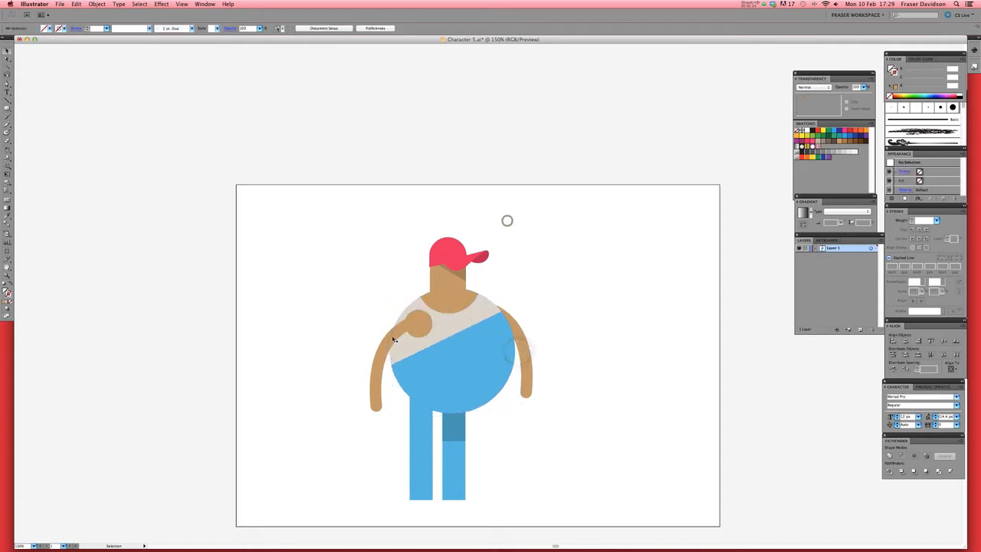
Nudge the arm with the shoulder circle slightly outward and tuck the mirrored arm slightly further behind the body
left_click(393, 335)
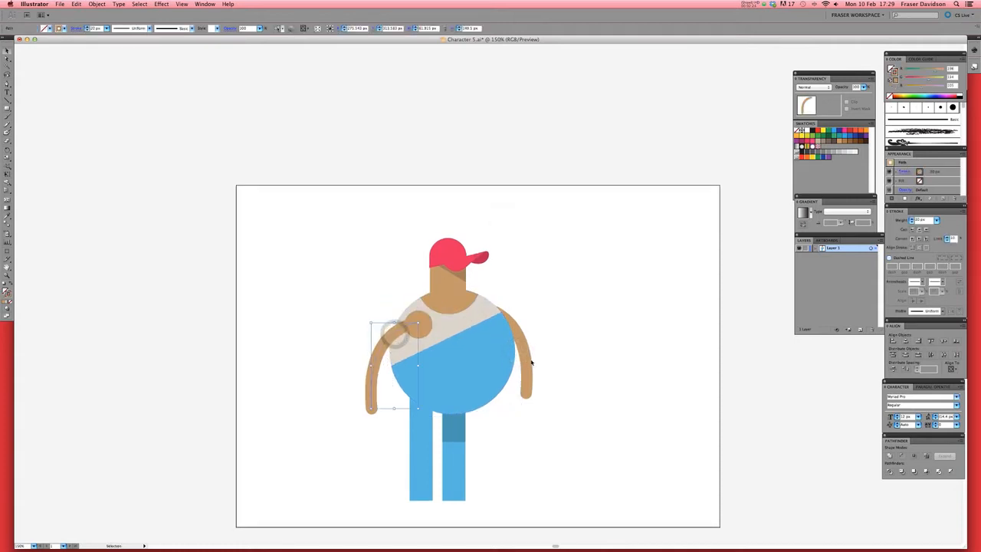
scroll(524, 360, "up", 1)
left_click_drag(522, 369, 521, 375)
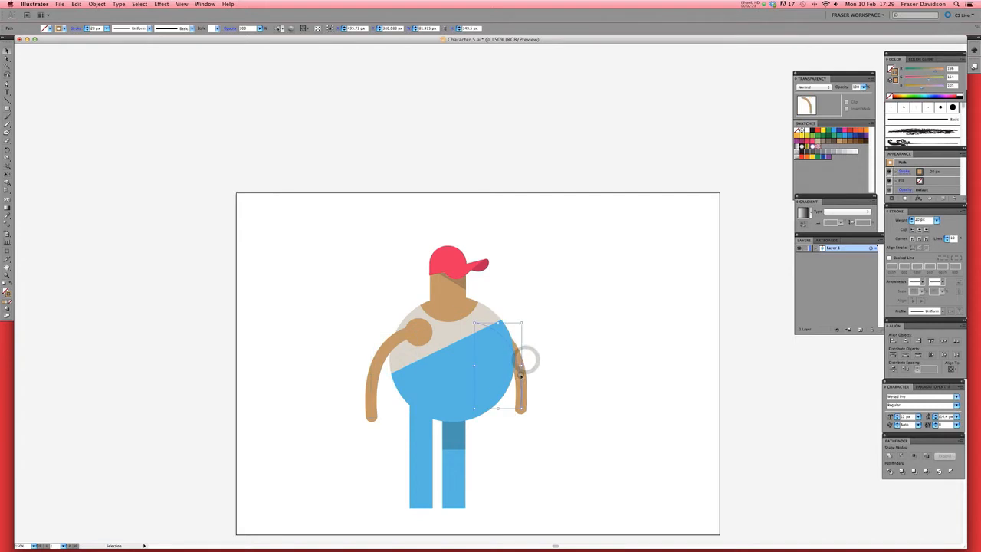
left_click(557, 297)
Select the head and cap together and shift them slightly toward the character's back
left_click_drag(522, 231, 433, 276)
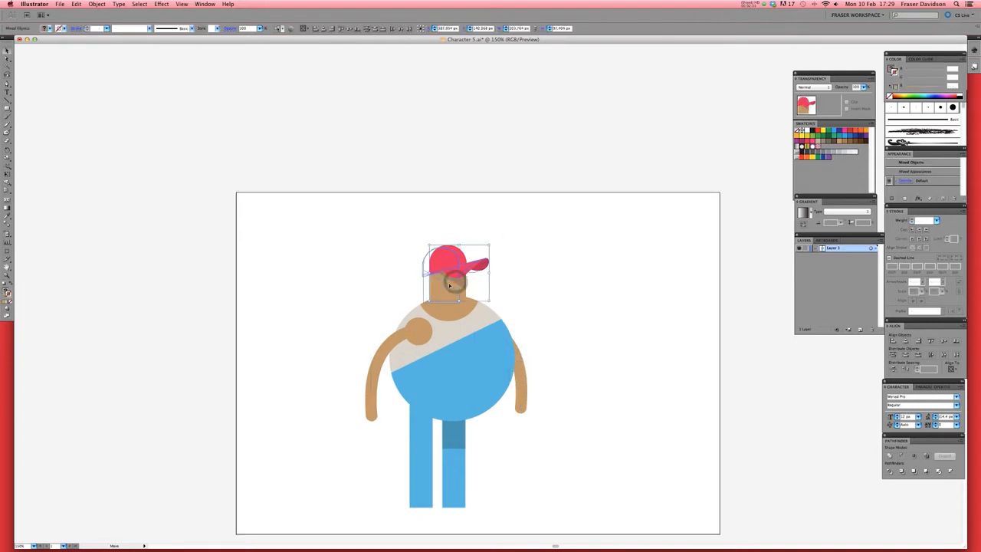
left_click(528, 225)
key("super+1")
left_click_drag(542, 263, 563, 233)
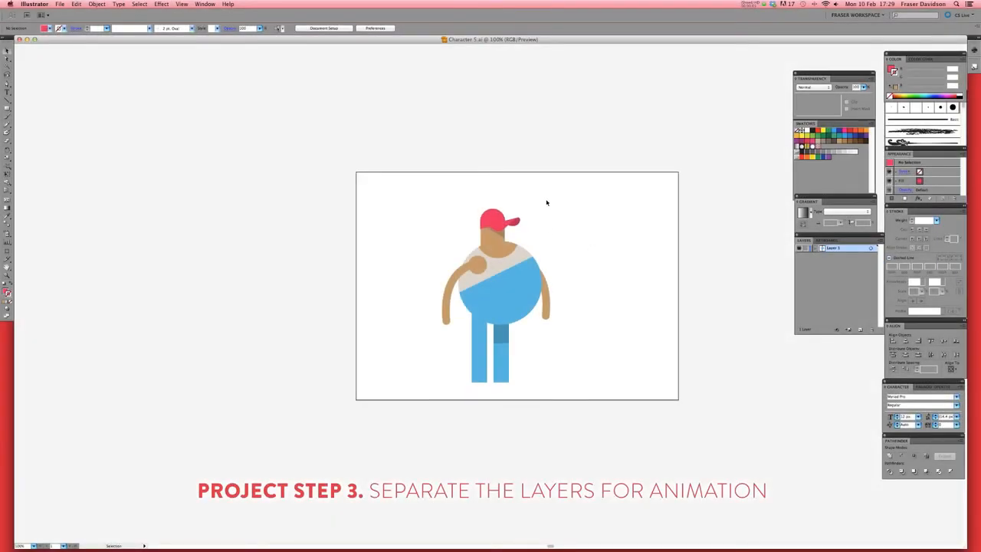
Select all the head and cap artwork and cut it out of the drawing
scroll(542, 217, "up", 1)
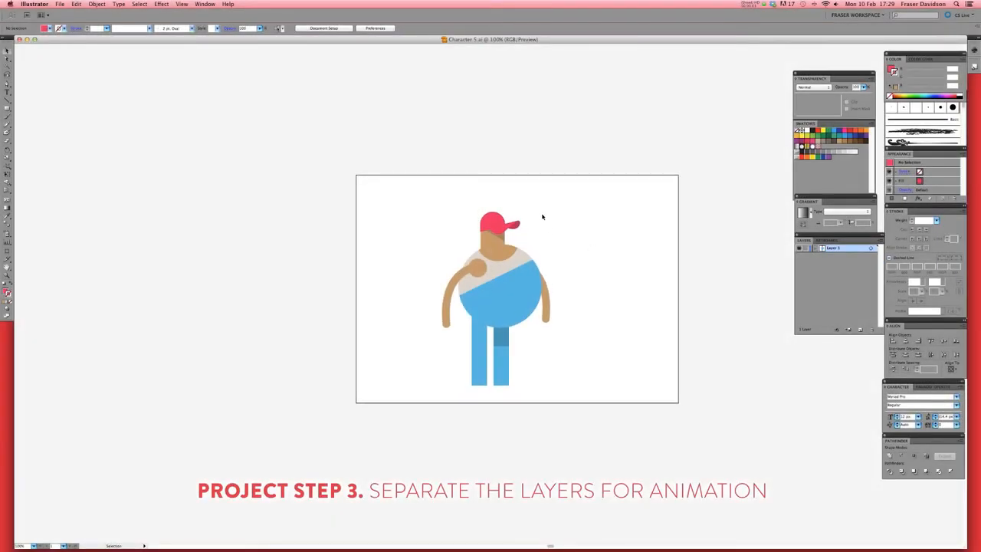
scroll(537, 242, "up", 1)
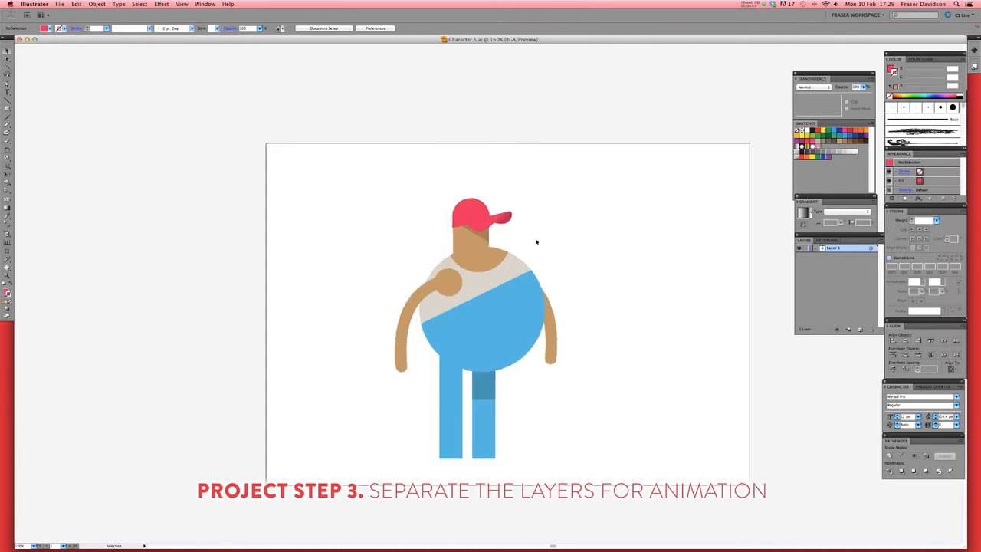
left_click_drag(536, 247, 540, 210)
left_click_drag(544, 128, 421, 203)
right_click(475, 190)
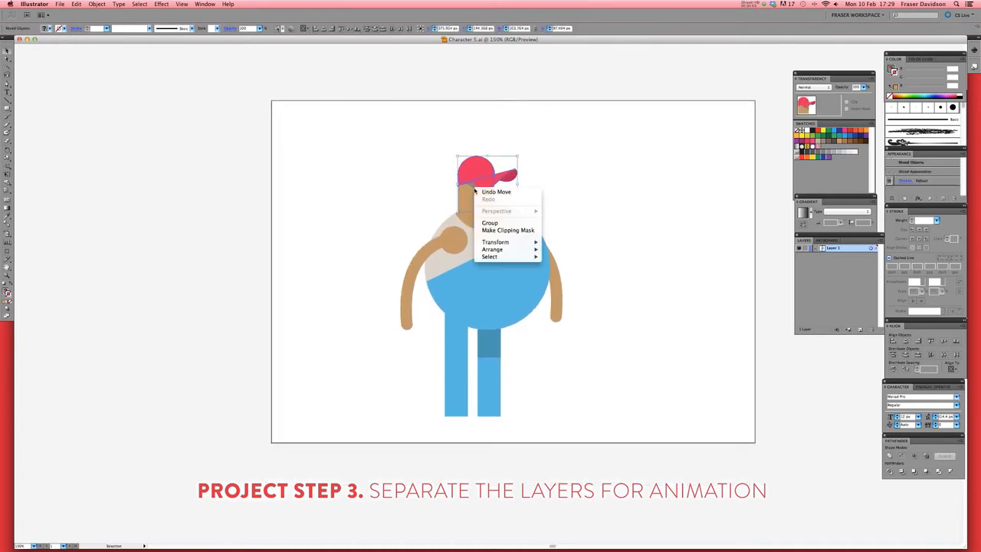
left_click(478, 177)
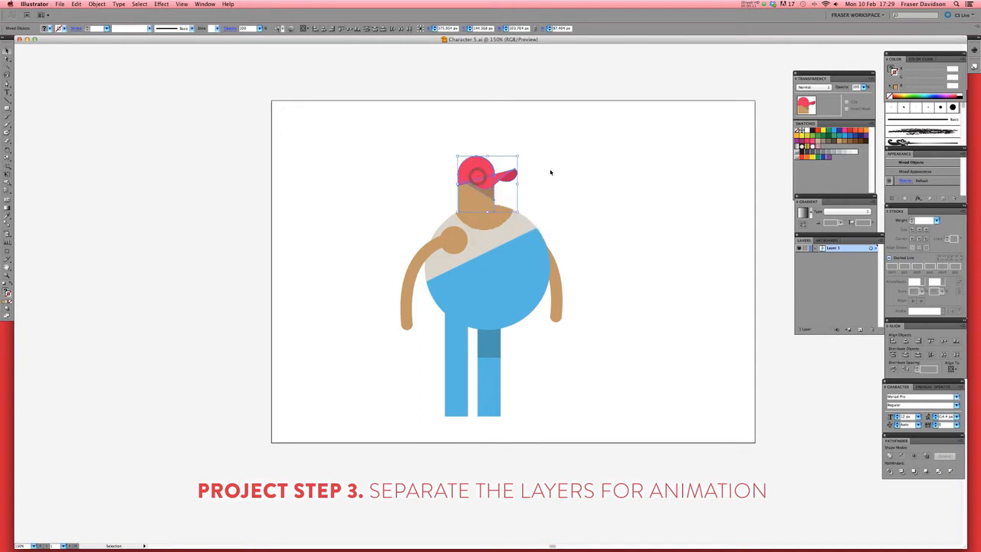
left_click(78, 5)
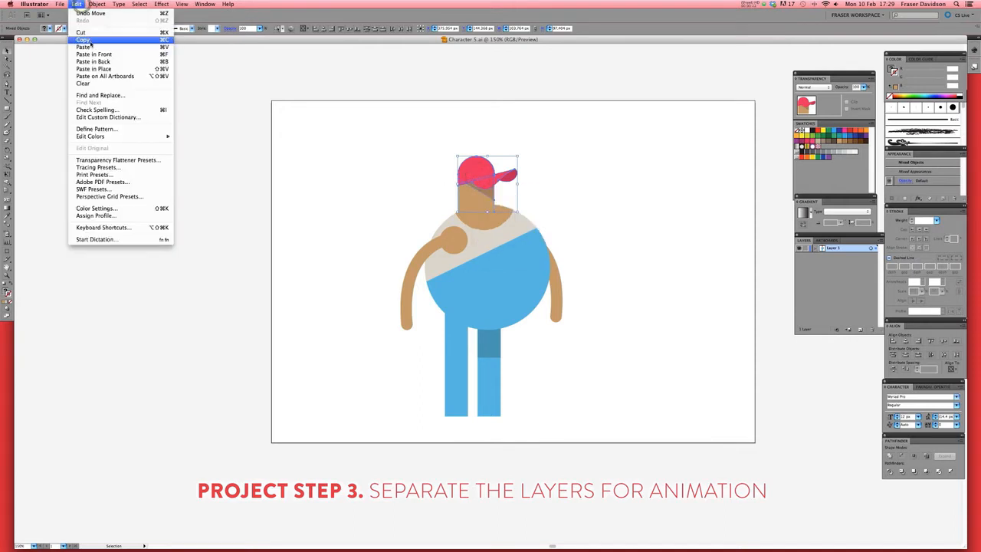
left_click(89, 33)
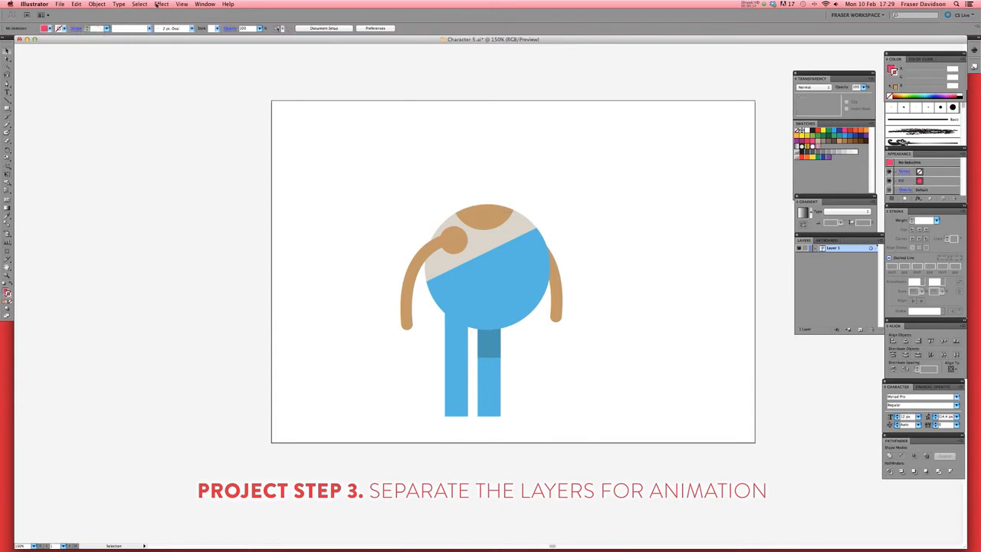
Add a new layer, paste the cut head and cap artwork in front on it, and name the layer Head
left_click(205, 4)
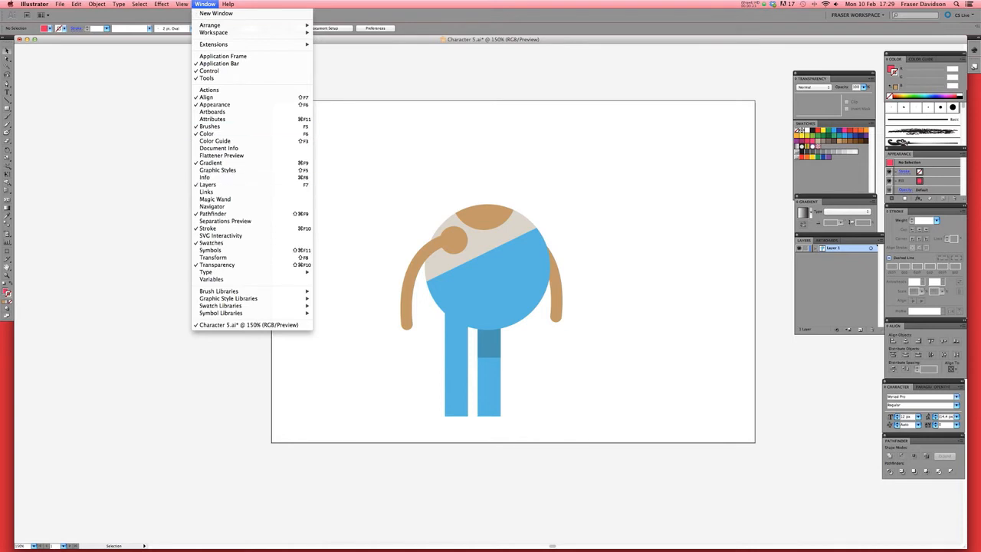
left_click(204, 4)
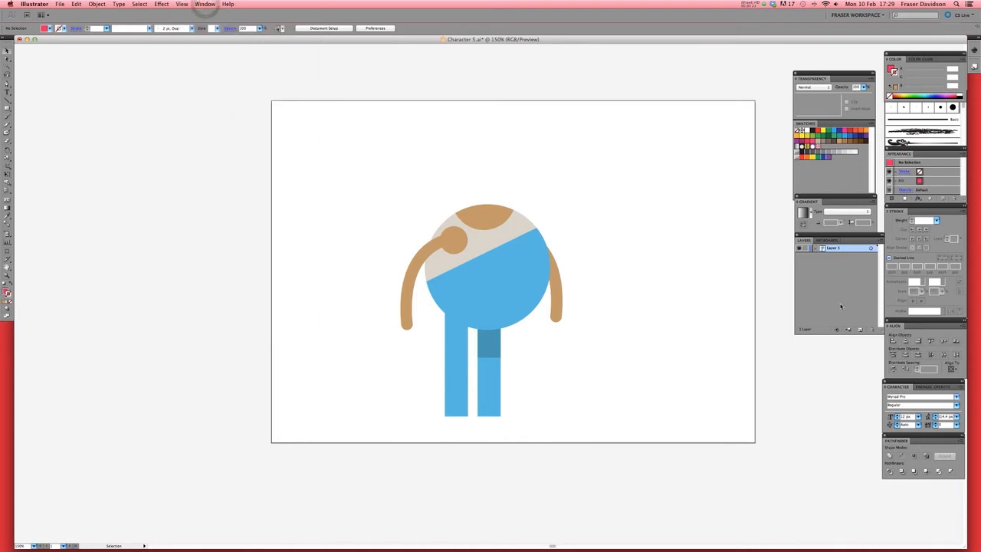
left_click(860, 330)
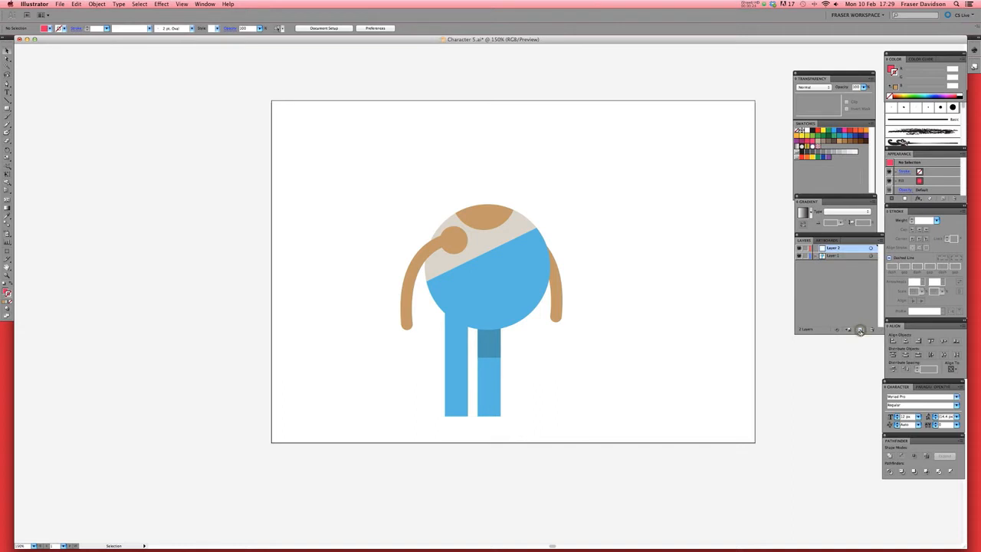
left_click(77, 4)
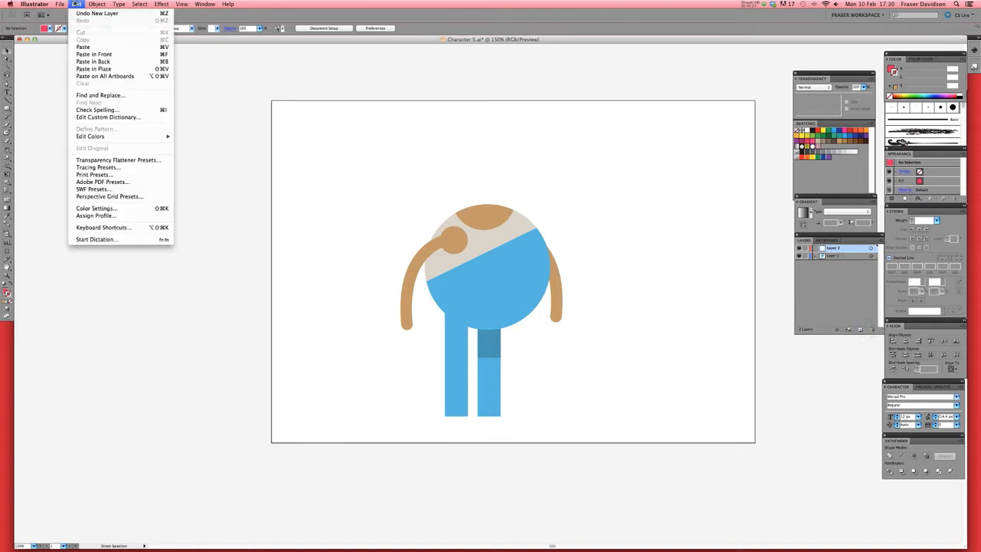
left_click(86, 54)
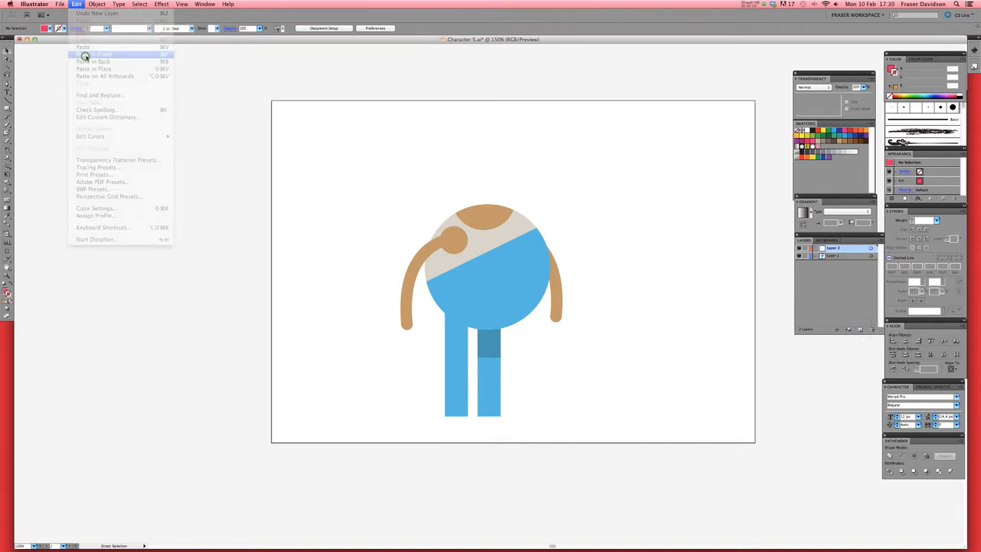
double_click(836, 251)
type("Head")
key("Return")
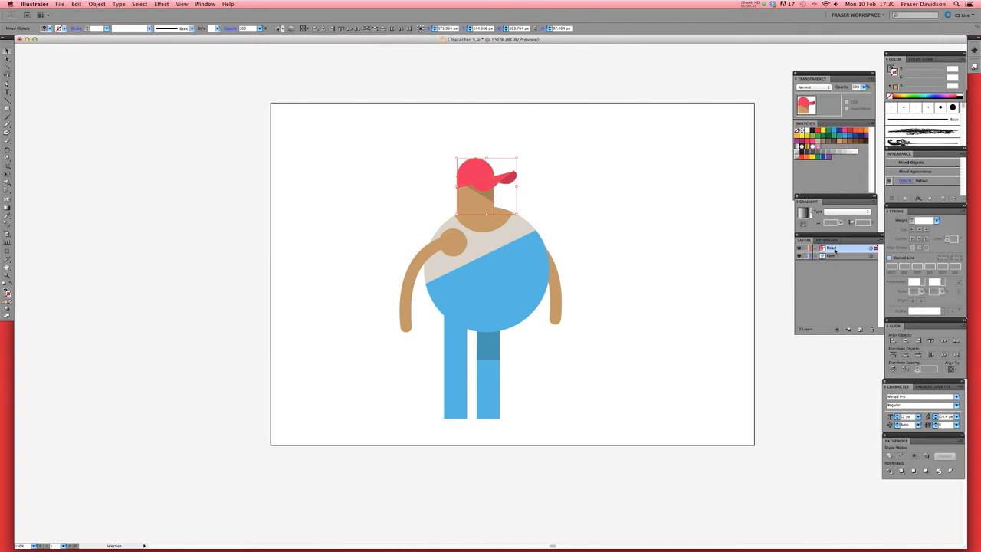
Cut the torso group, paste it in front onto a new layer above the original one, and name that layer Torso
left_click(491, 257)
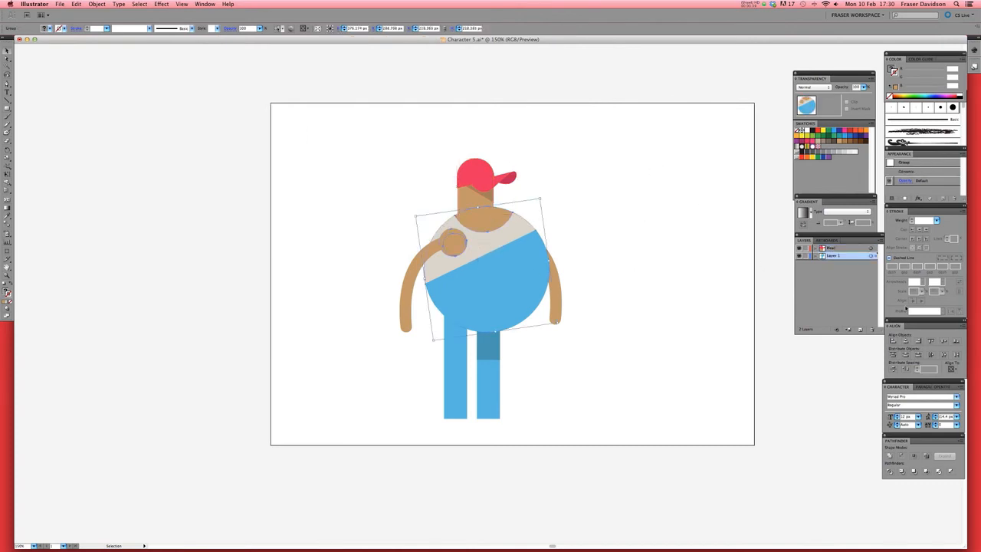
left_click(77, 4)
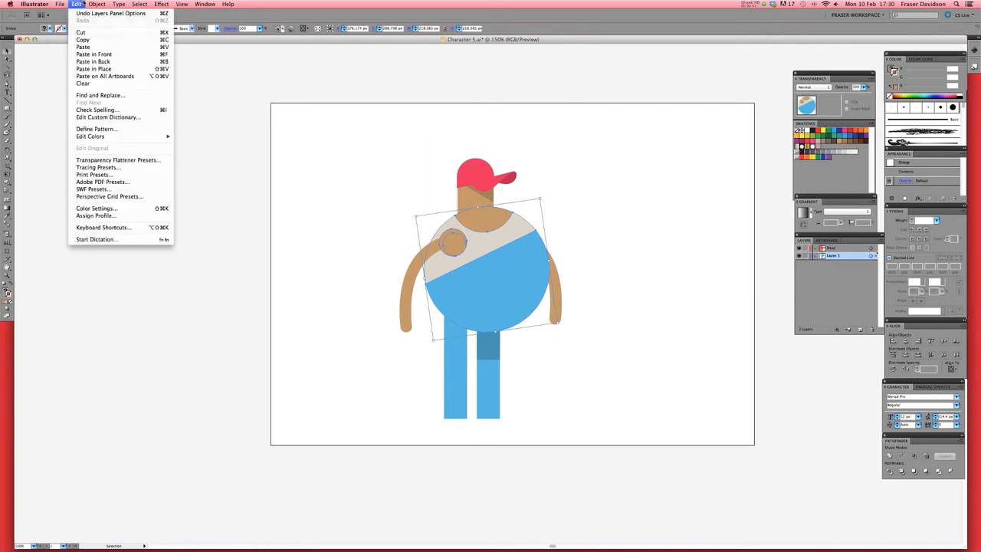
left_click(85, 33)
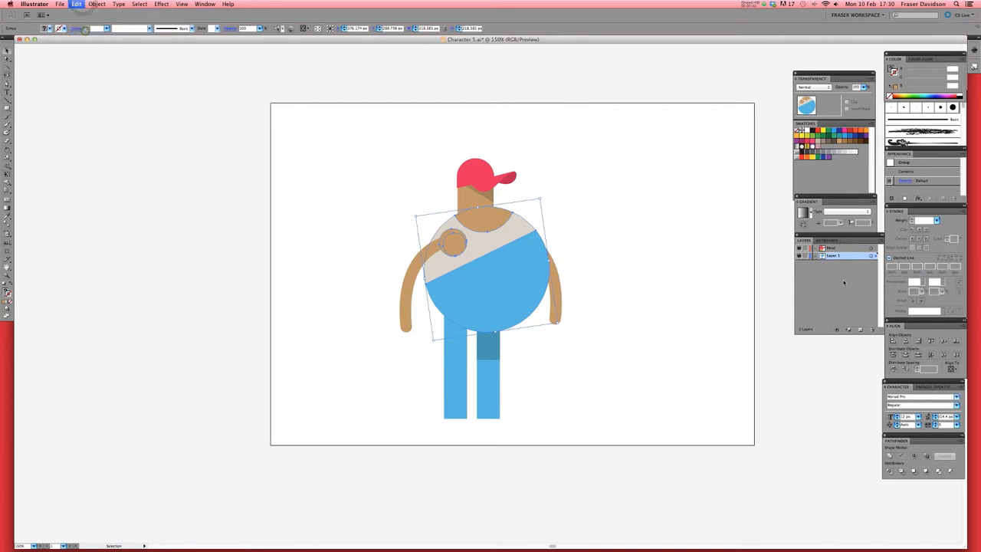
left_click(861, 329)
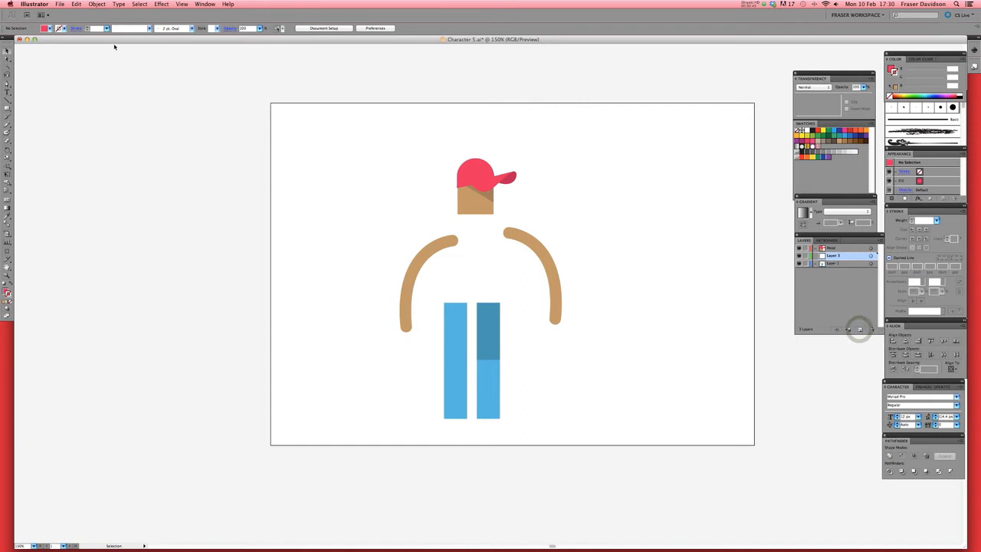
left_click(77, 4)
left_click(94, 56)
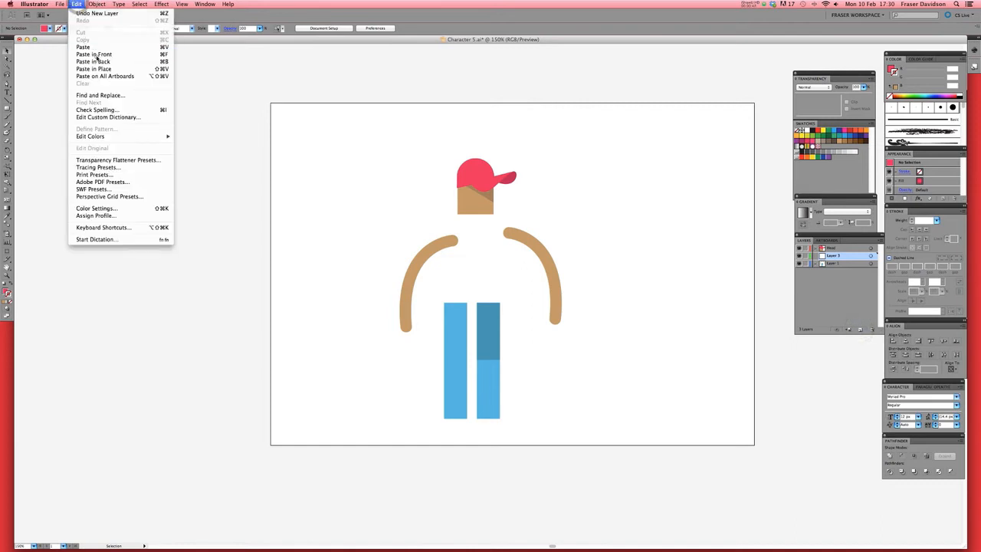
double_click(833, 256)
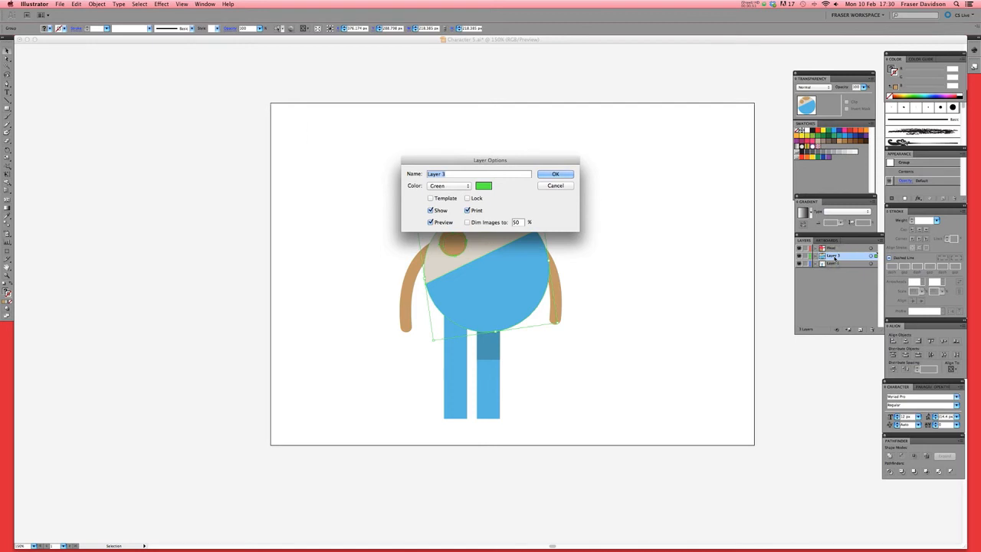
type("Torso")
key("Return")
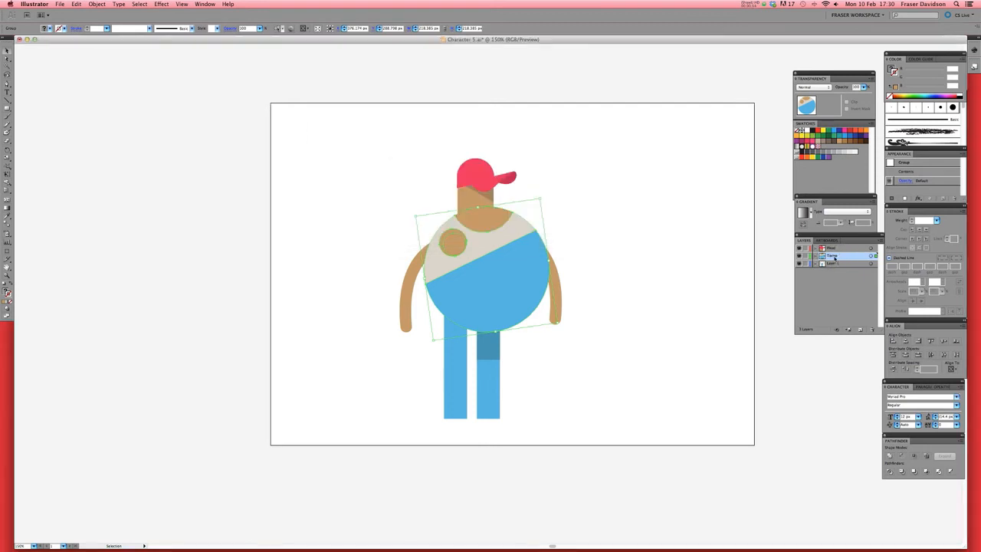
Select the front arm and front leg together and cut them out of the original layer
scroll(536, 284, "down", 2)
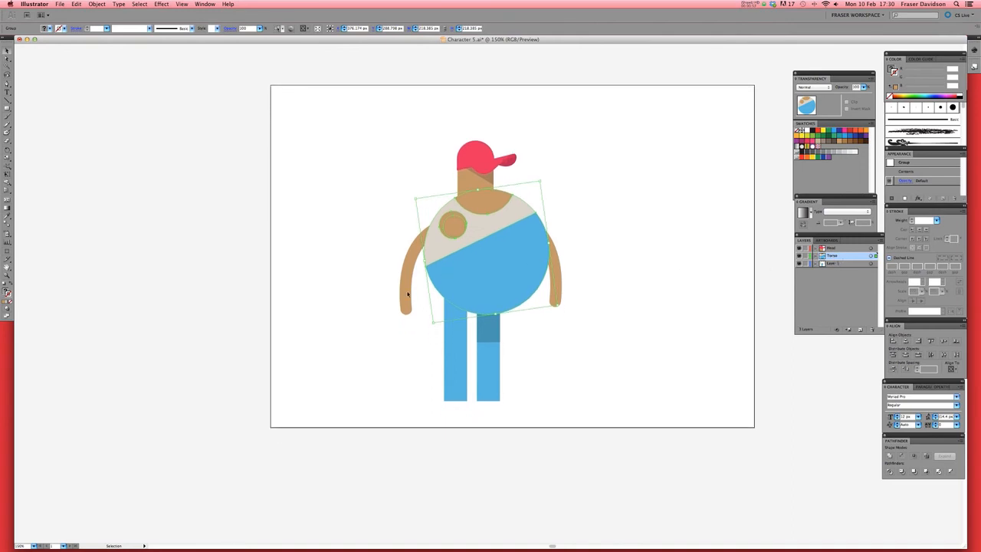
left_click(383, 279)
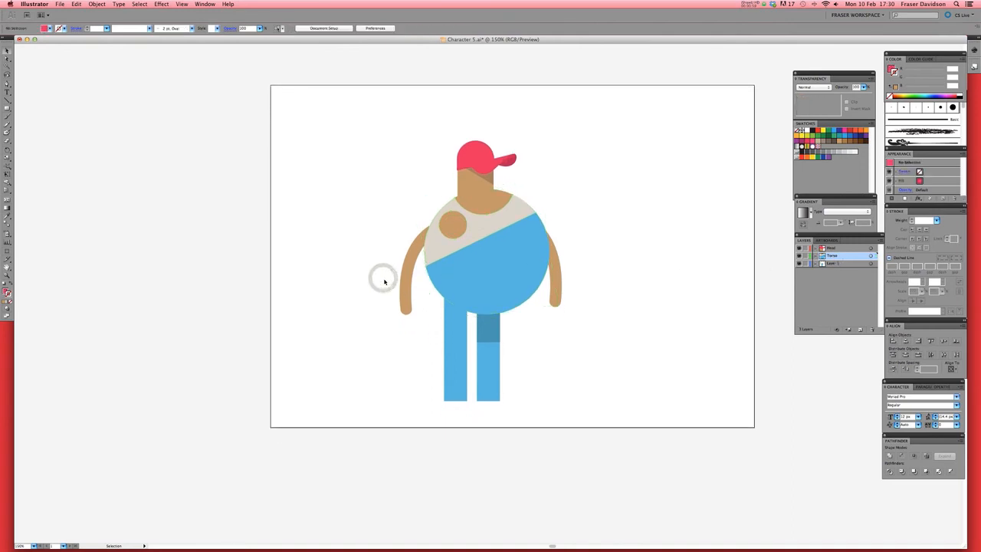
scroll(385, 282, "left", 1)
left_click_drag(385, 281, 427, 318)
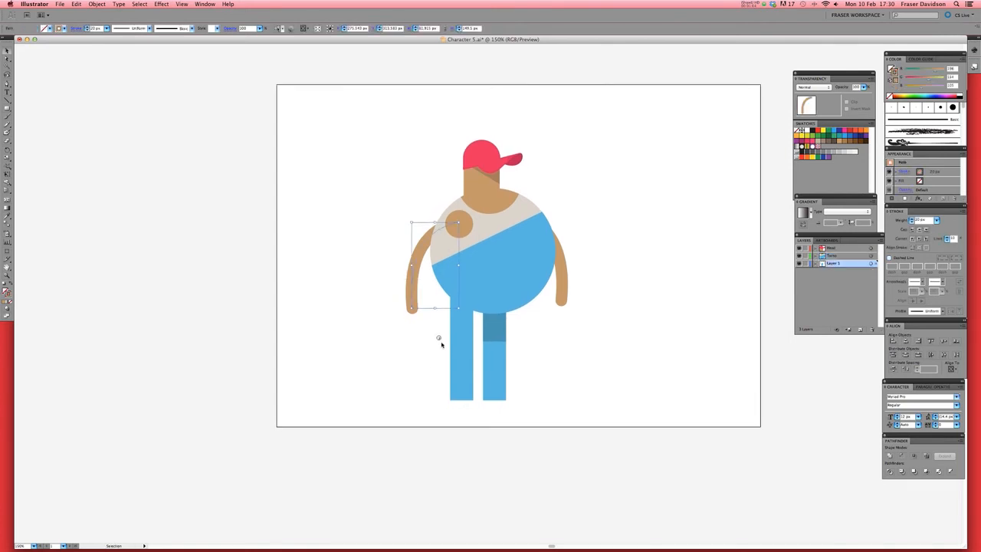
left_click(469, 383, "shift")
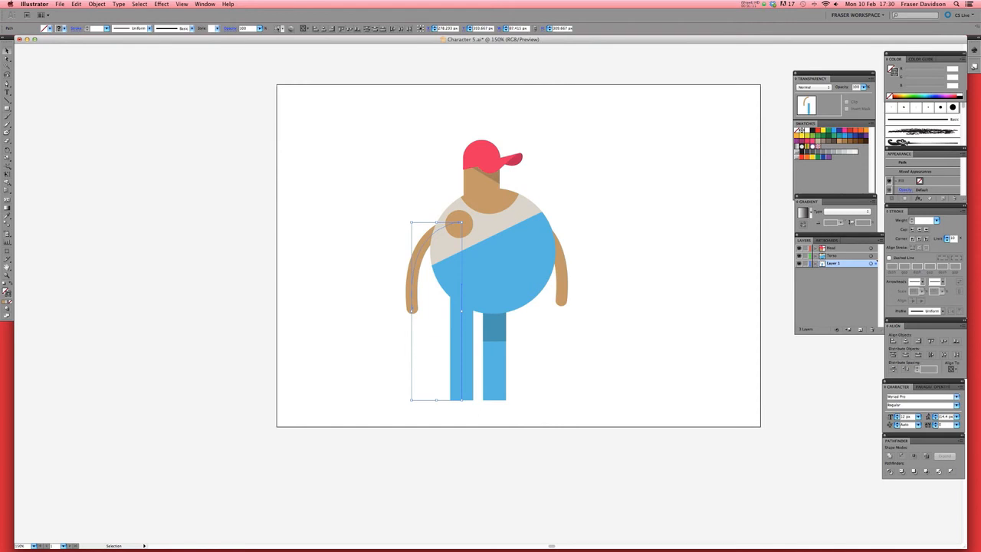
left_click(76, 5)
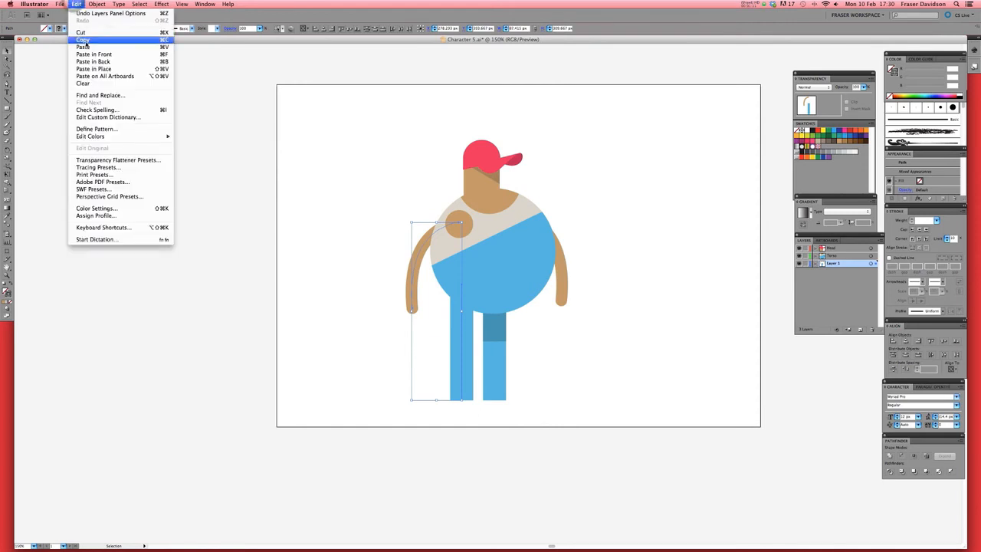
left_click(84, 32)
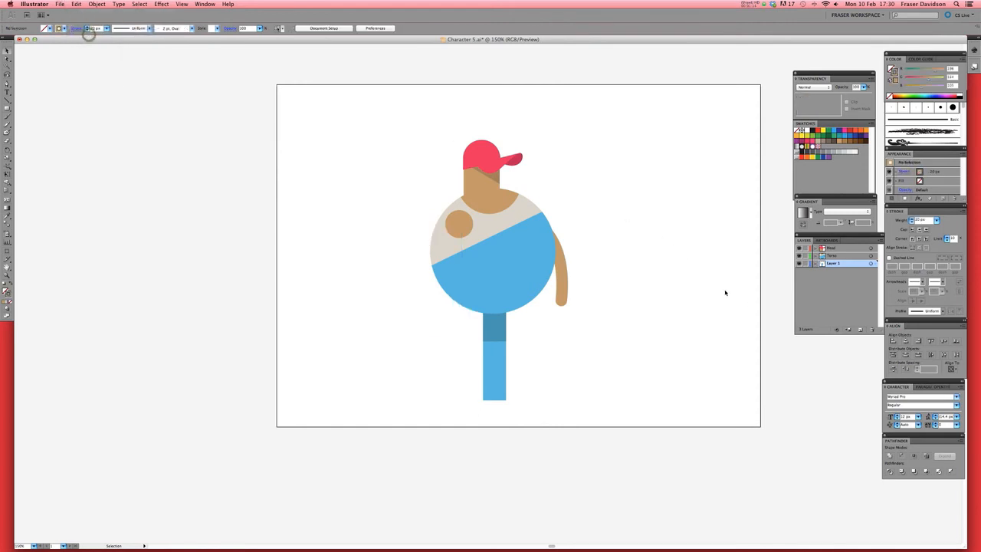
Add a new layer between Head and Torso and paste the cut arm and leg in front on it
left_click(860, 329)
left_click_drag(833, 267, 833, 253)
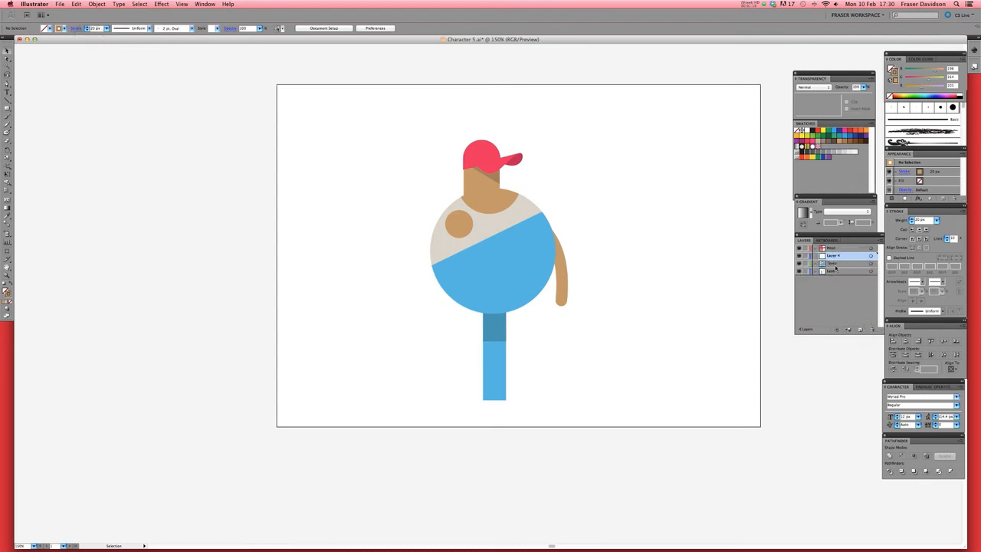
left_click(68, 4)
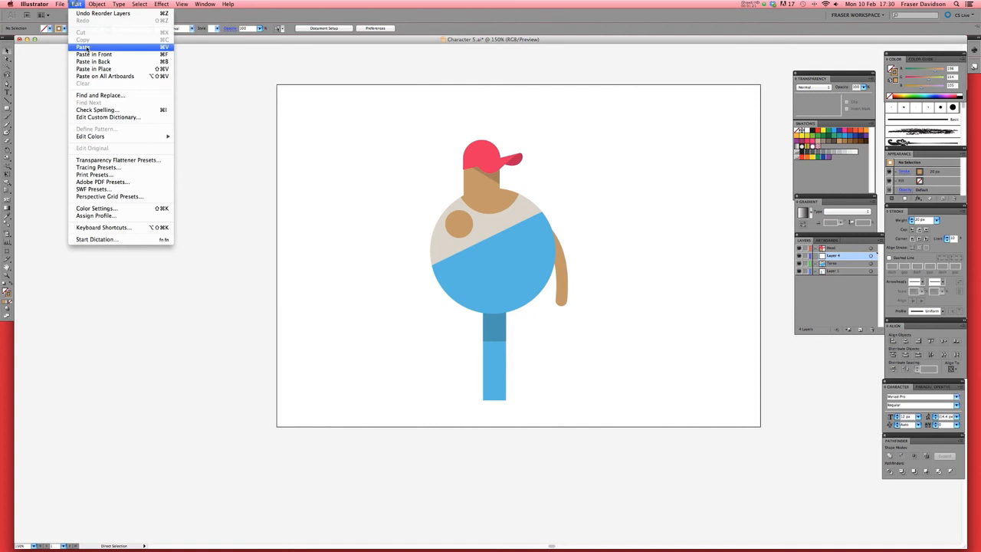
left_click(86, 52)
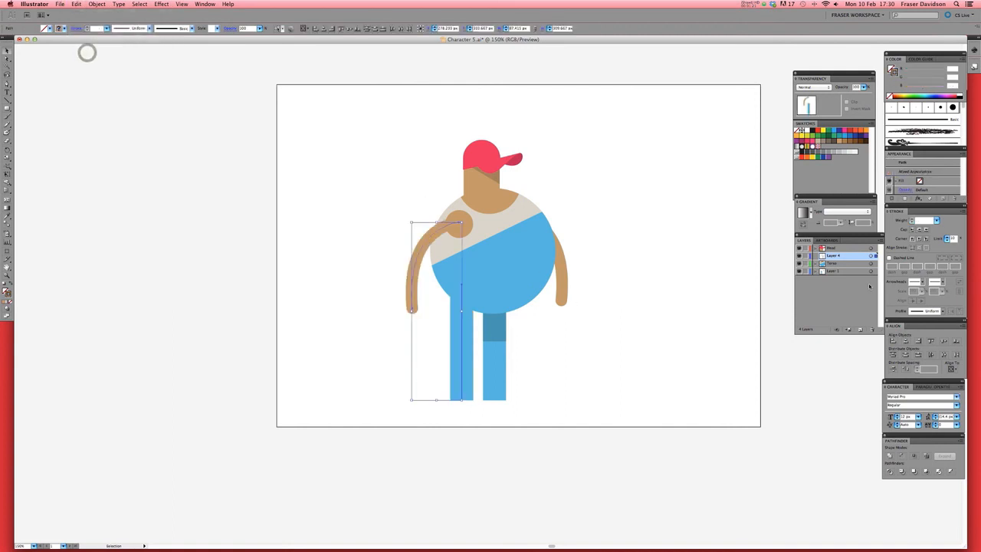
Rename the layer holding the pasted arm and leg as Arms & Legs Front
double_click(833, 256)
type("Arms")
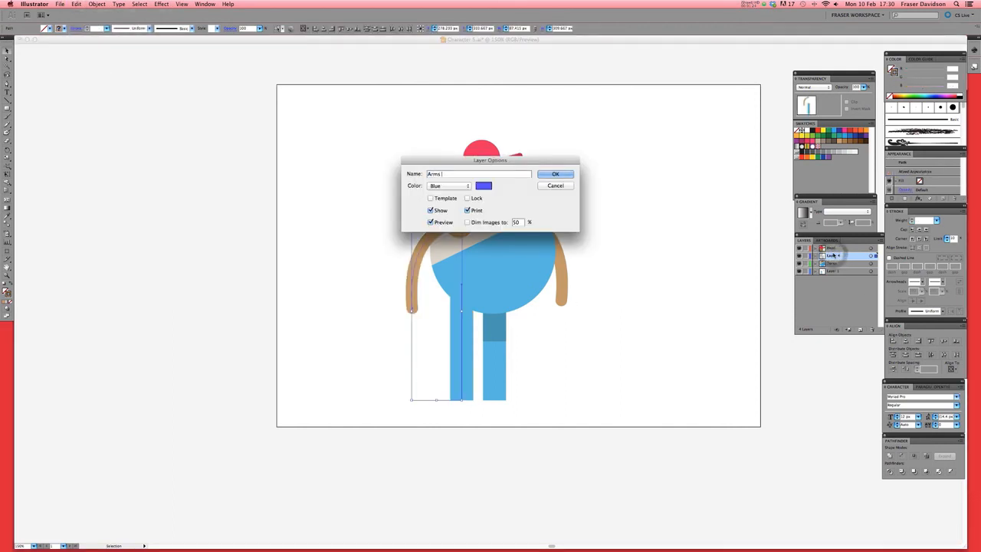
type(" & Legs Front")
key("Return")
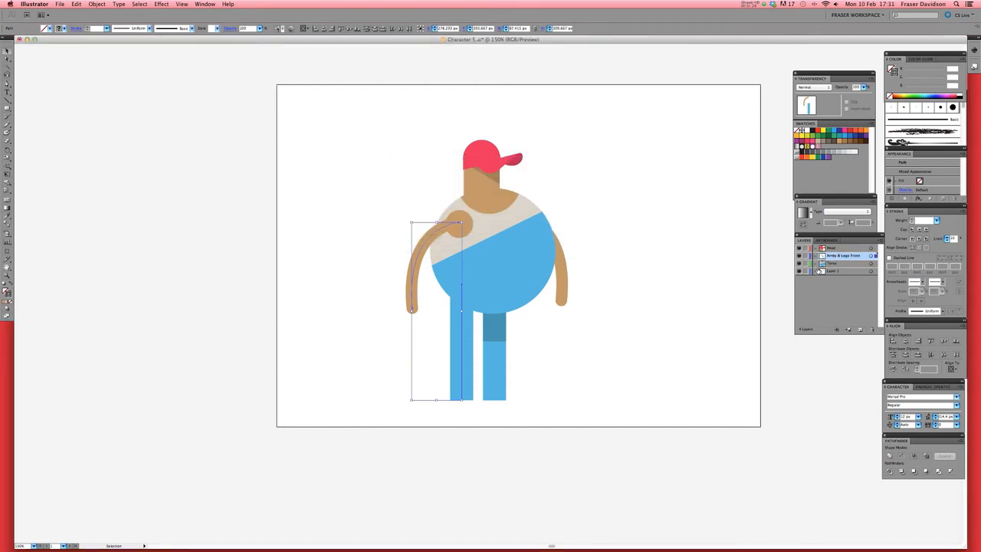
Isolate the original bottom layer briefly to check its contents, show all layers again, and rename it Arms & Legs Back
left_click(800, 255, "alt")
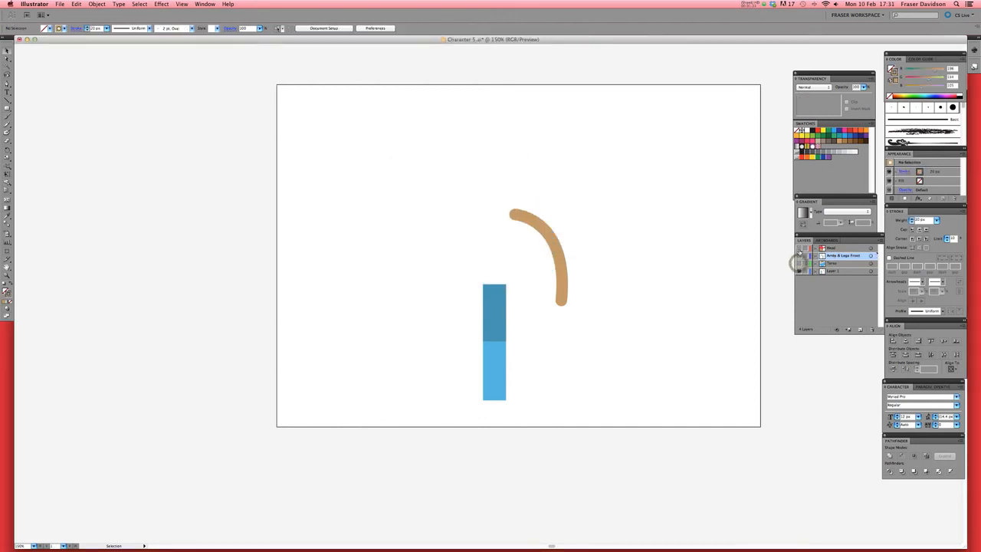
left_click(799, 255, "alt")
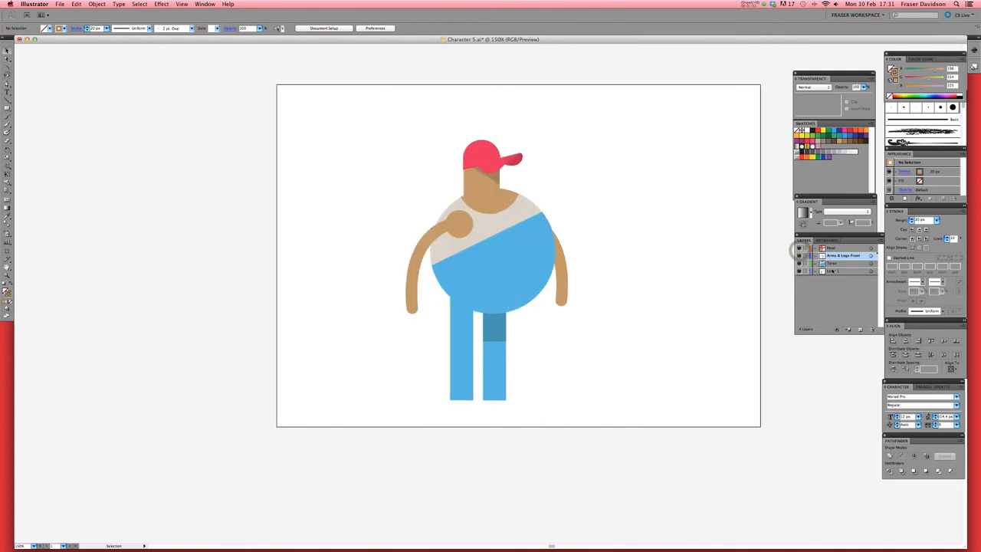
double_click(832, 271)
type("Arms & Legs Back")
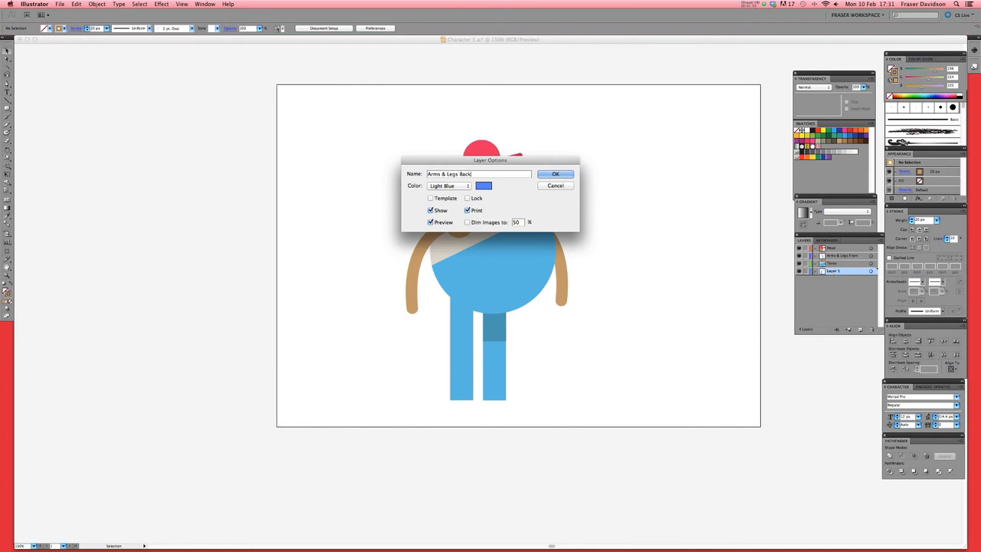
key("Return")
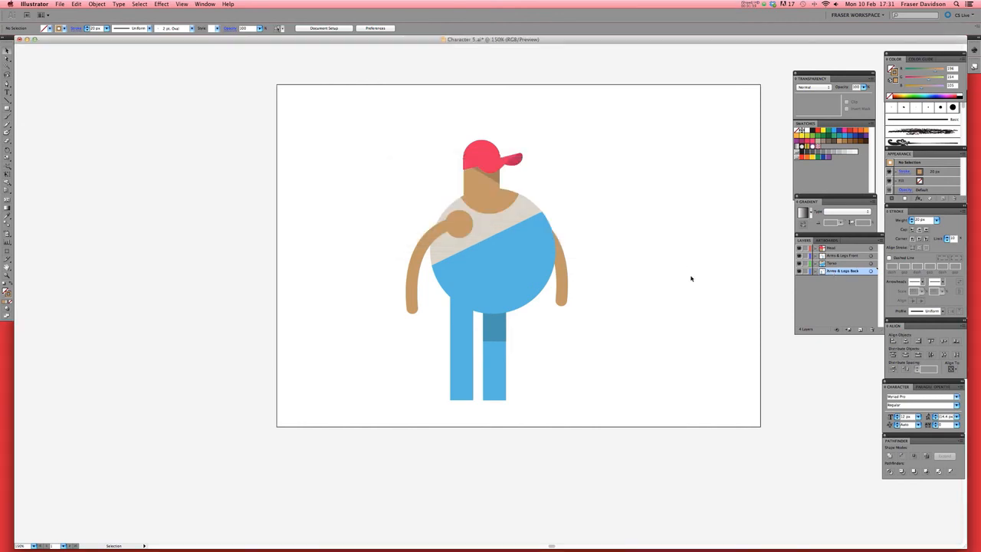
Select the whole character, move it slightly closer to the centre of the artboard, and deselect it
scroll(652, 183, "right", 3)
scroll(653, 183, "up", 2)
left_click_drag(606, 143, 329, 398)
left_click_drag(472, 259, 474, 254)
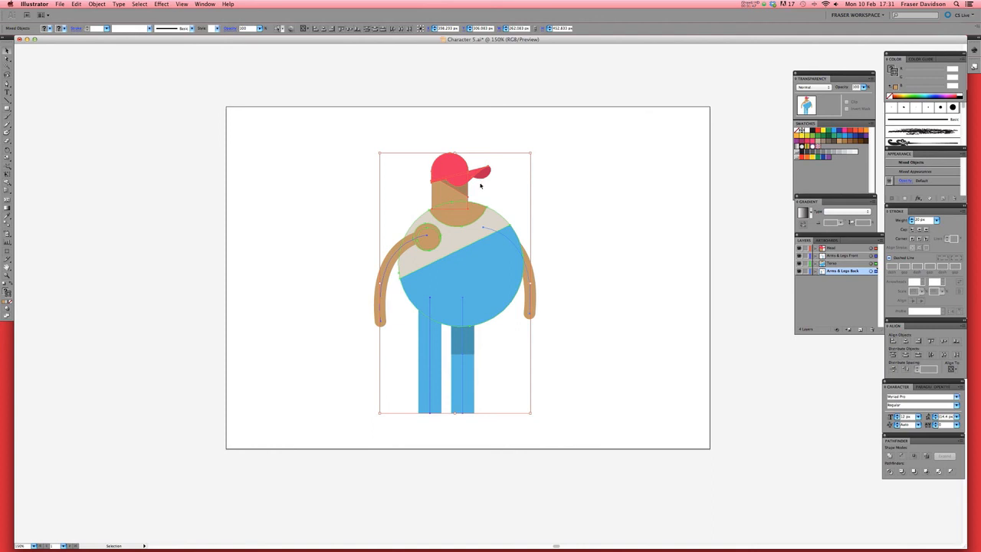
scroll(455, 155, "down", 1)
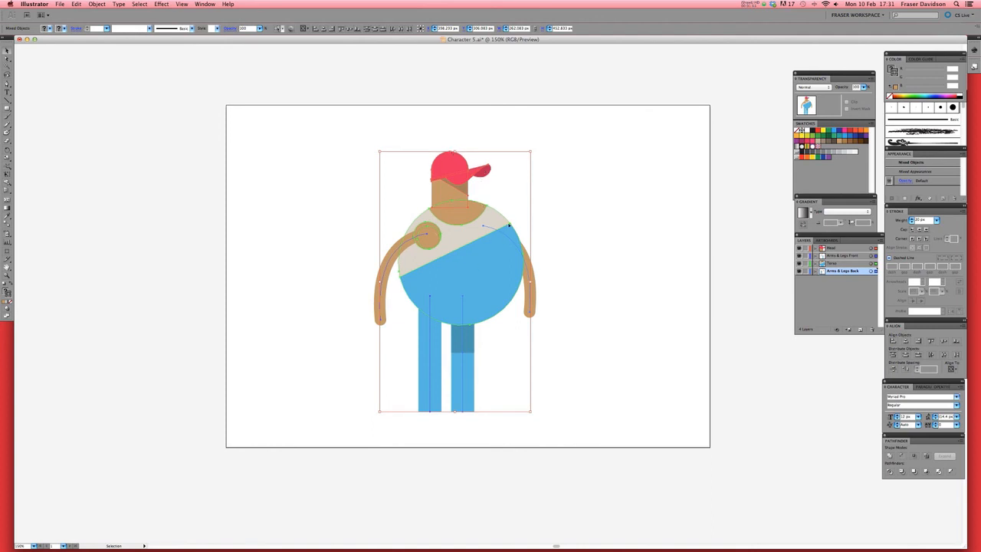
left_click(589, 212)
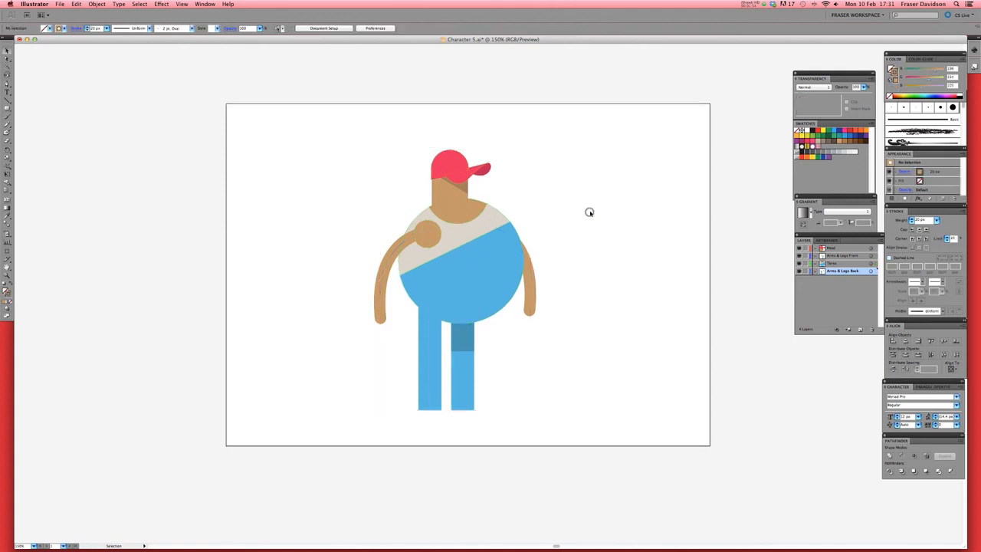